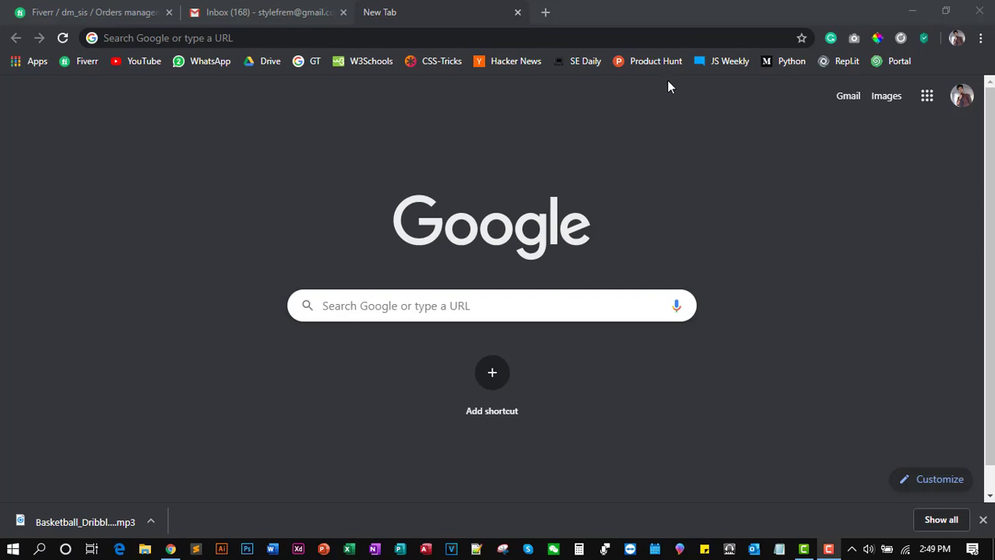
click(634, 38)
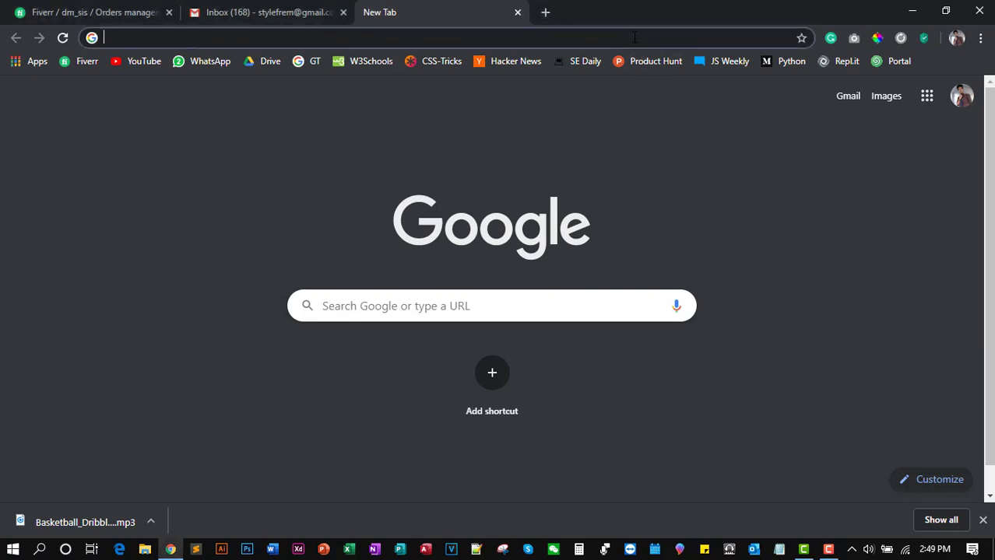
text(https://infinityfree.net/)
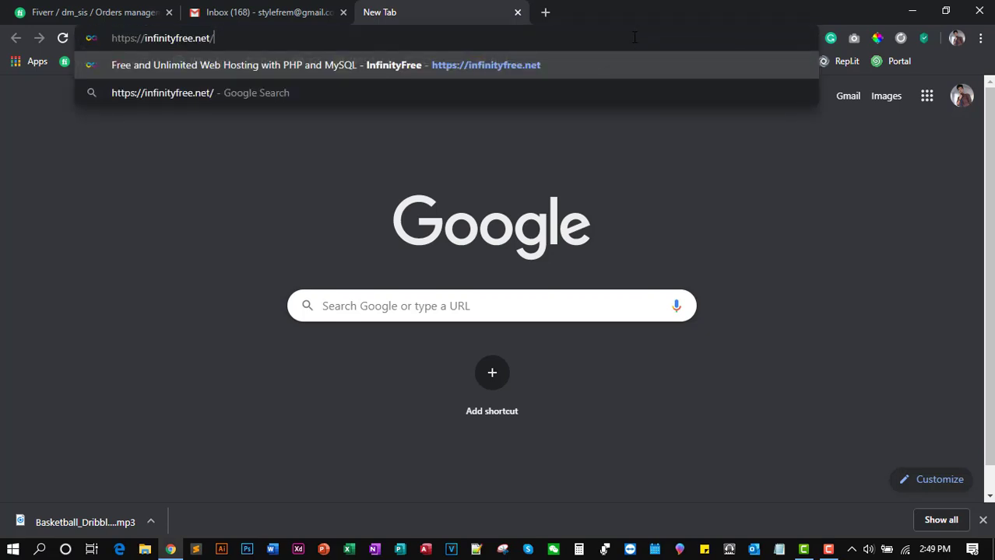
key(Return)
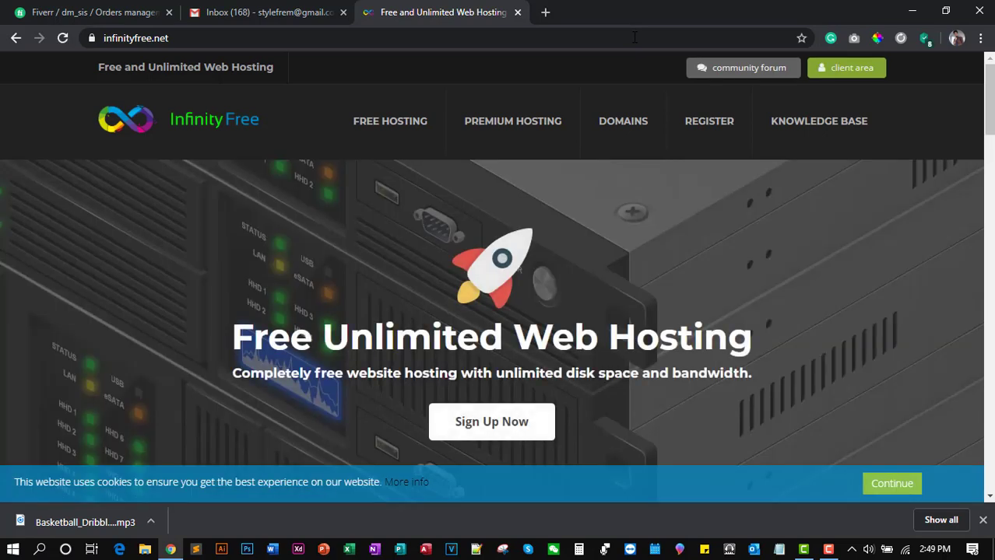
- Open the sign-up form and paste in the account's e-mail address copied from Gmail
click(502, 436)
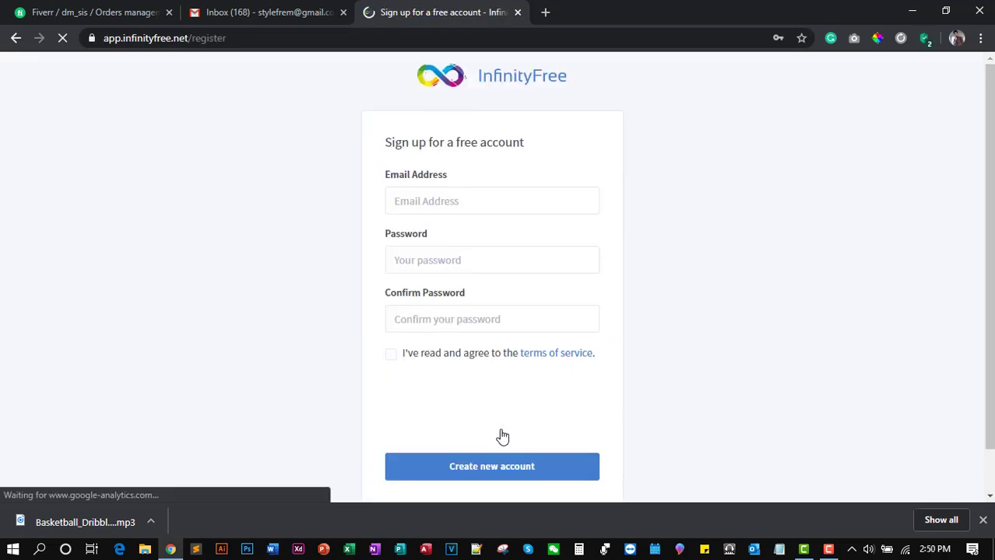
click(481, 206)
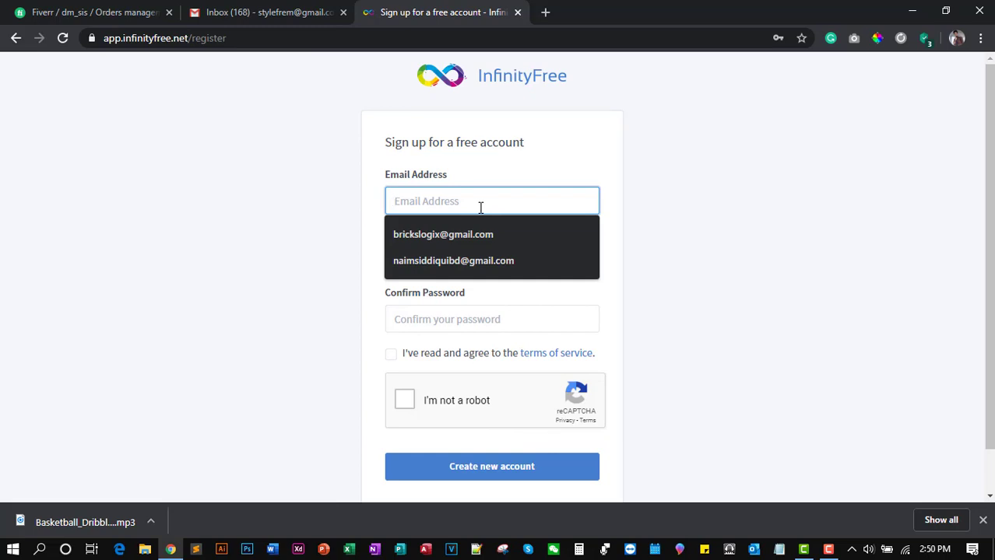
click(298, 10)
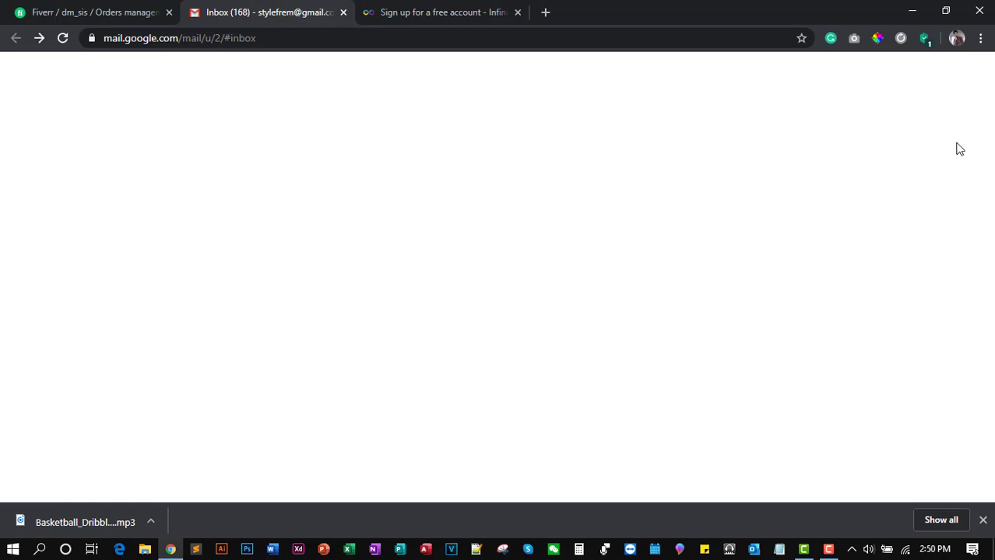
click(971, 75)
triple_click(896, 207)
key(ctrl+c)
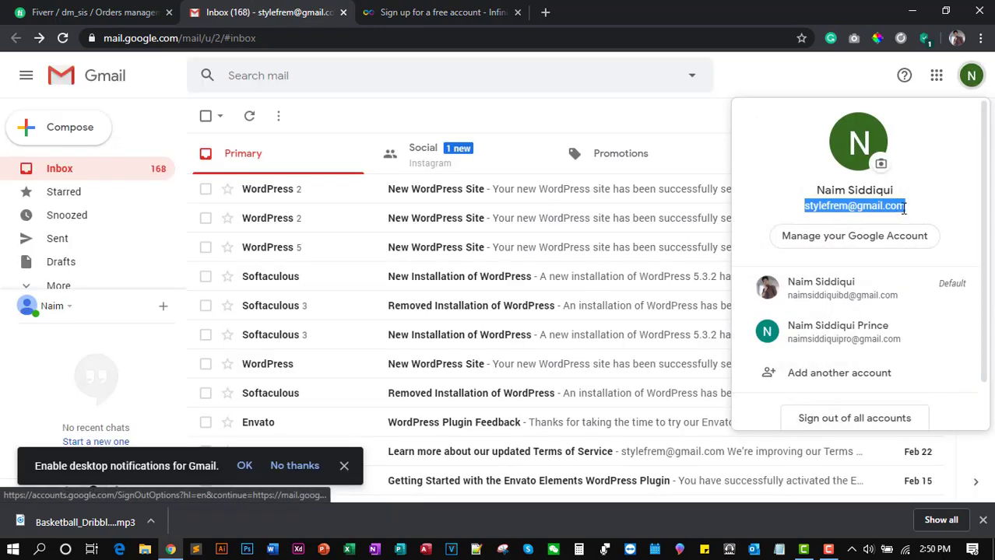
click(455, 12)
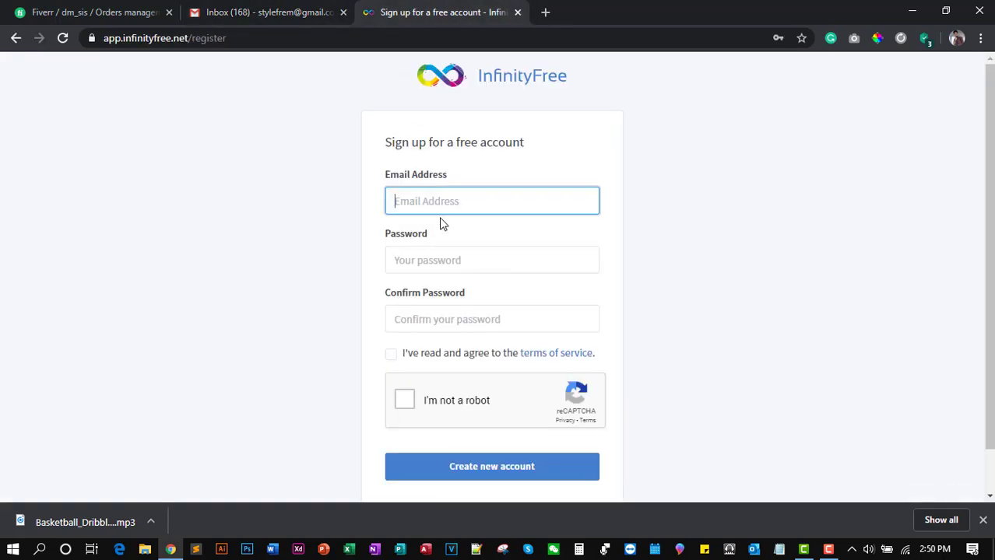
click(447, 205)
key(ctrl+v)
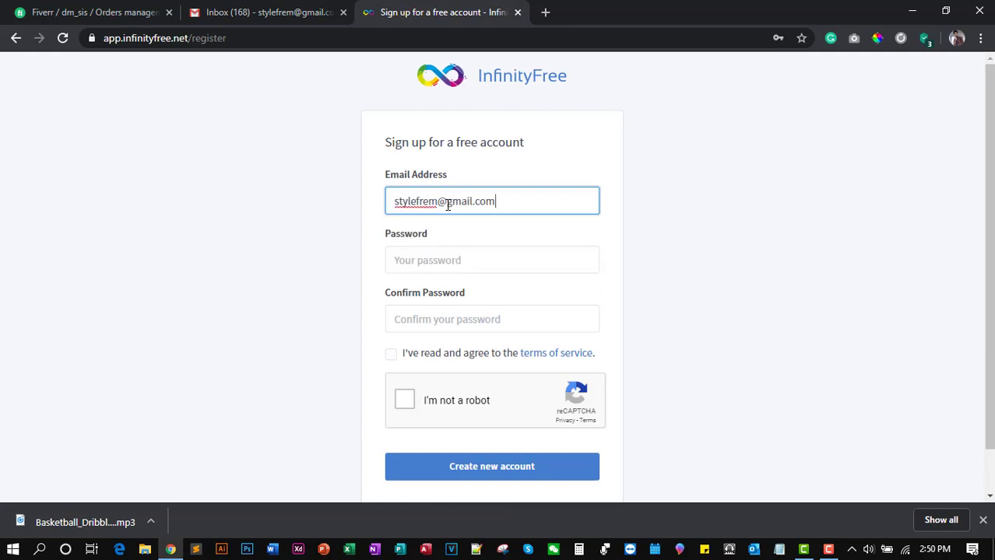
- Enter and confirm the account password, then accept the terms of service
click(439, 265)
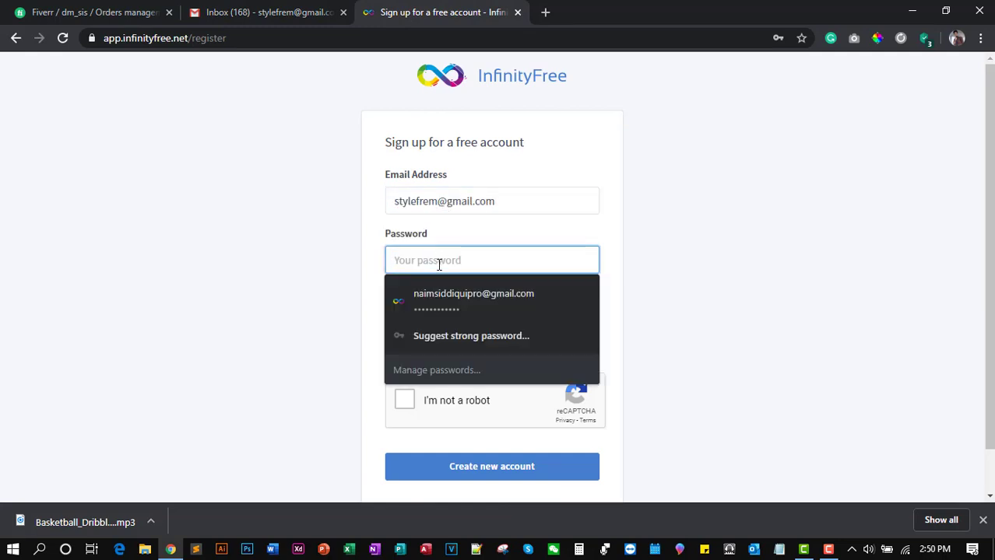
text(•••••••)
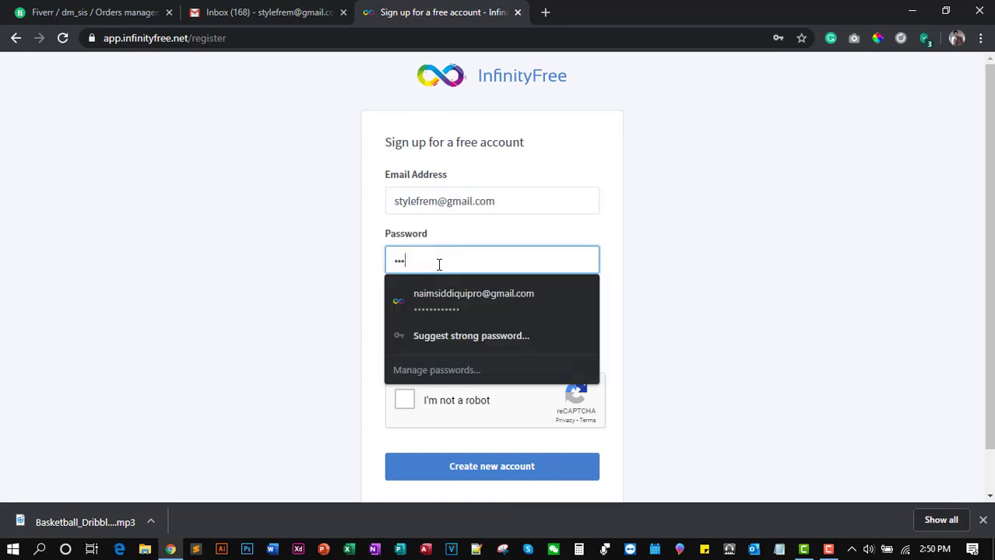
text(•••••)
click(810, 331)
click(465, 321)
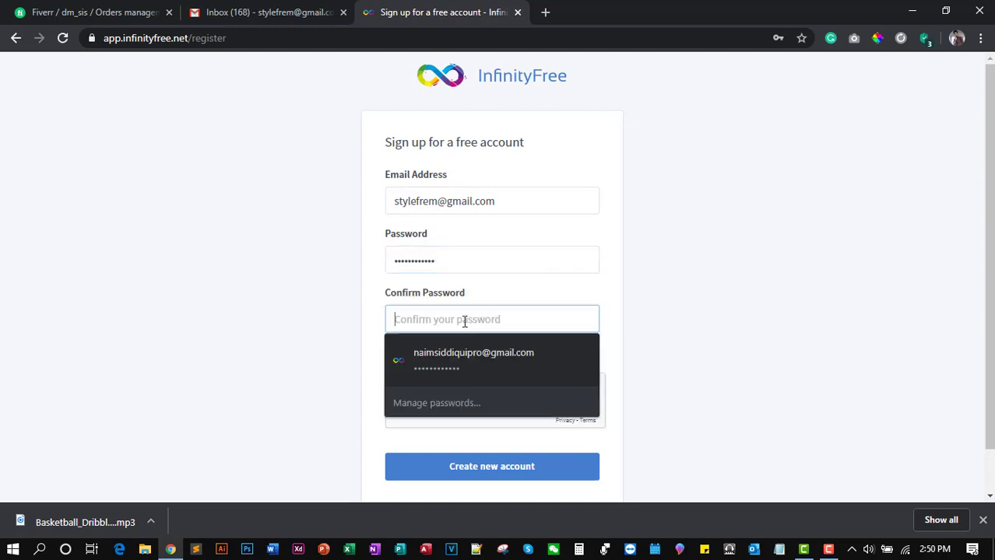
text(••••••••)
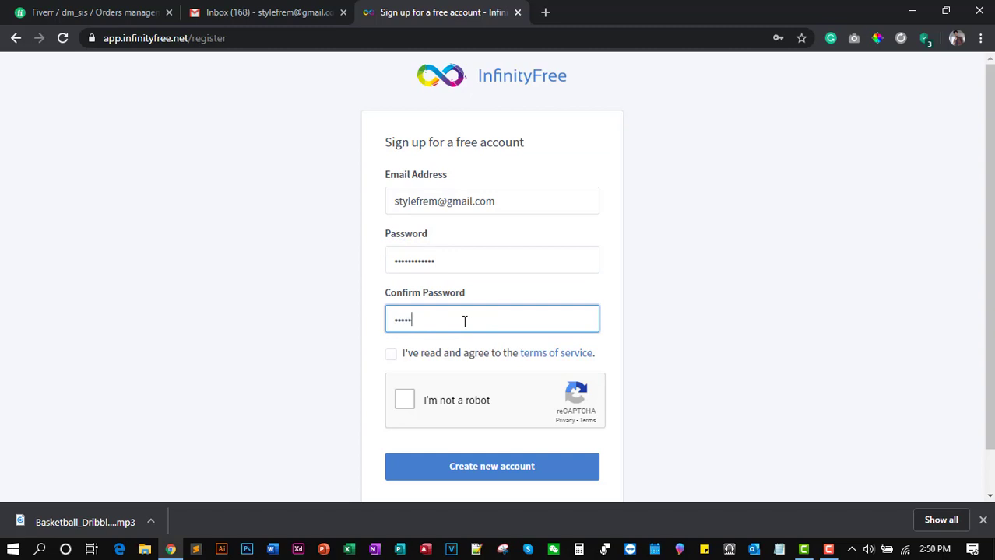
text(••••)
click(391, 355)
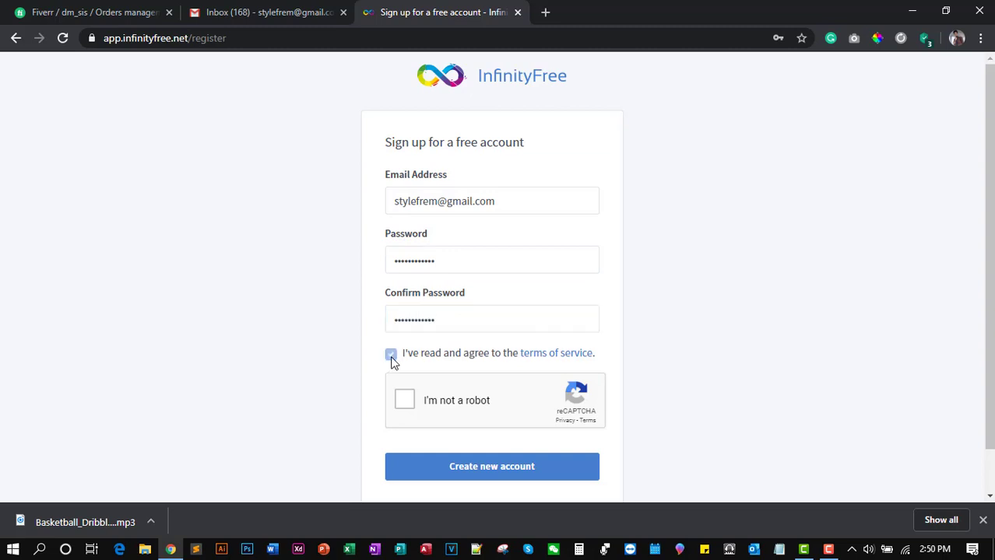
- Pass the reCAPTCHA by selecting the three boat pictures and submitting
click(404, 401)
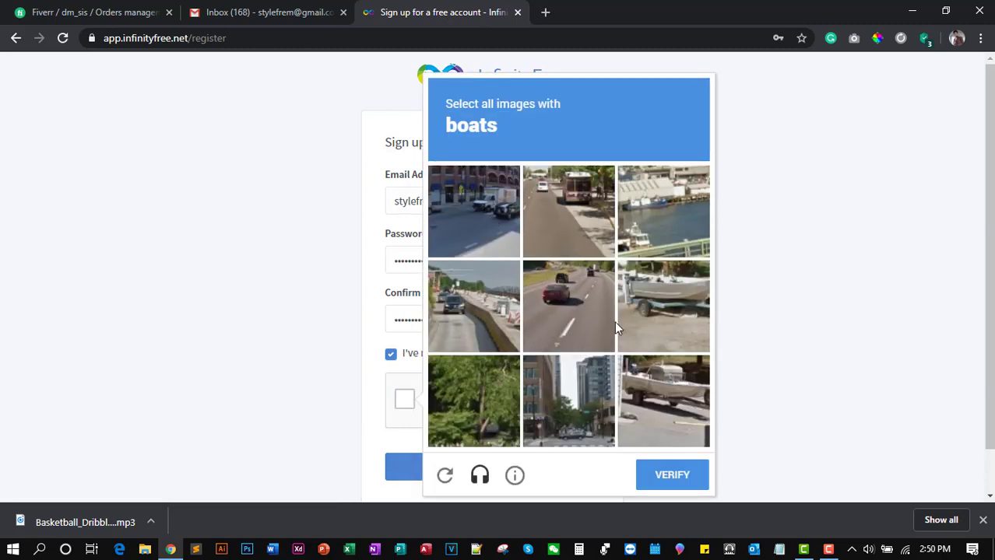
click(674, 323)
click(672, 393)
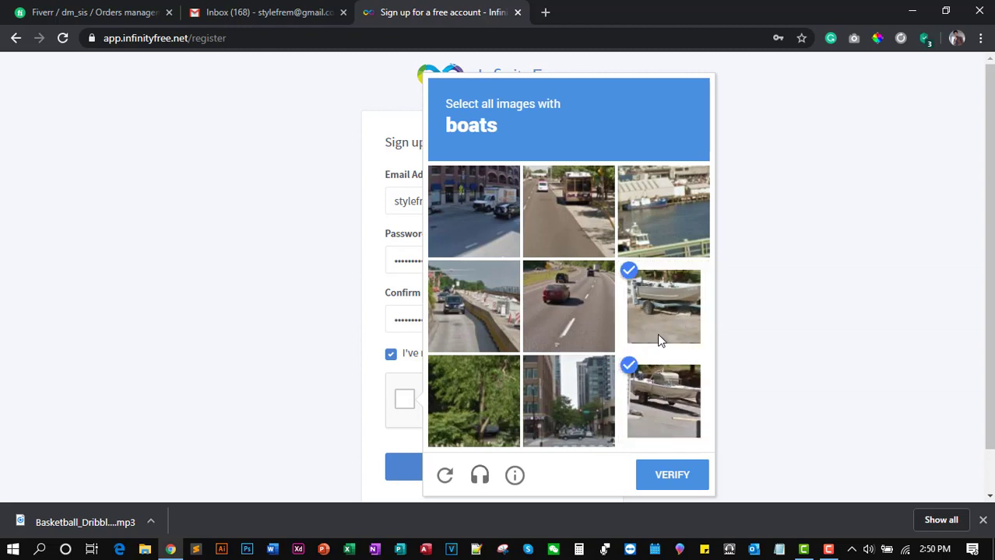
click(668, 223)
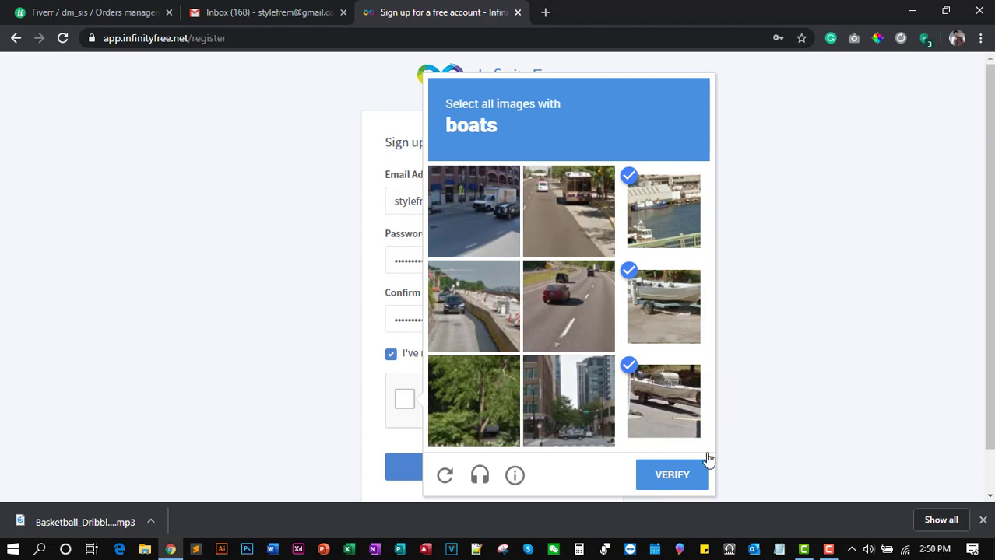
click(672, 475)
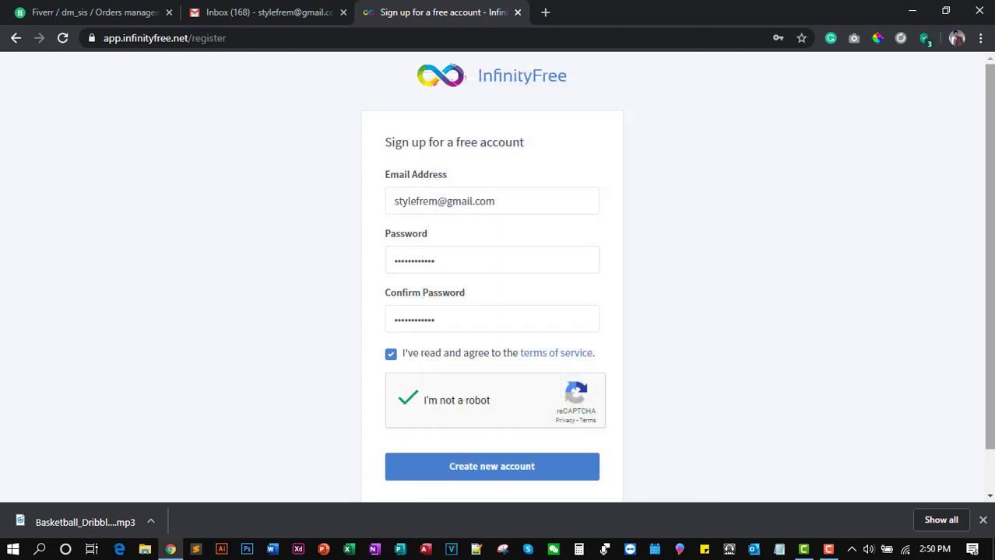
scroll(677, 277, down, 1)
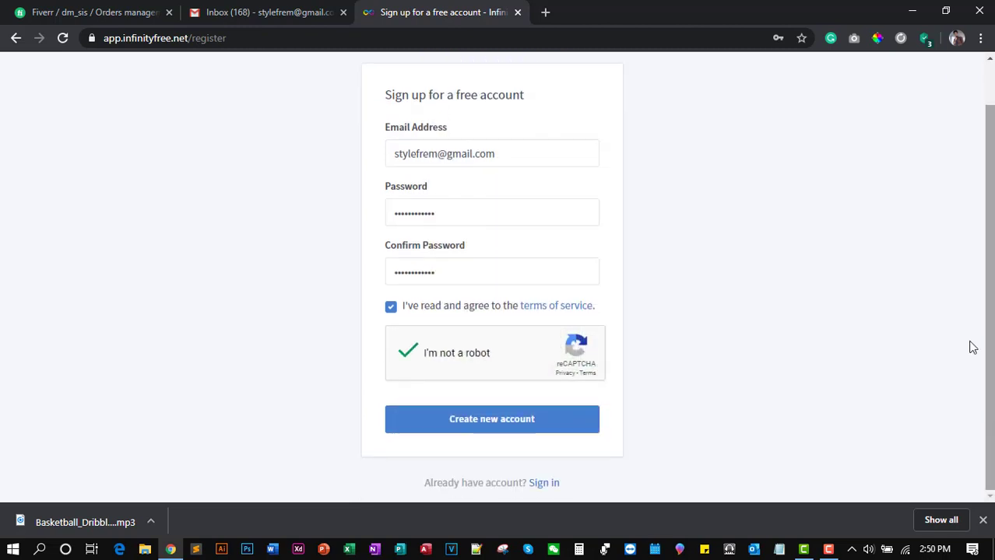
- Submit the sign-up form with Create new account and decline Chrome's password-saving offer
click(497, 422)
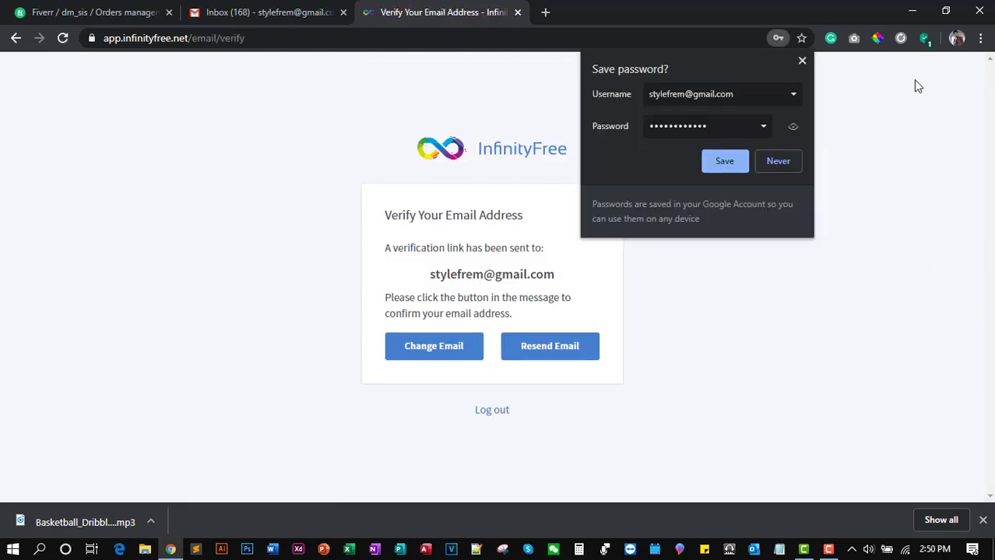
click(804, 61)
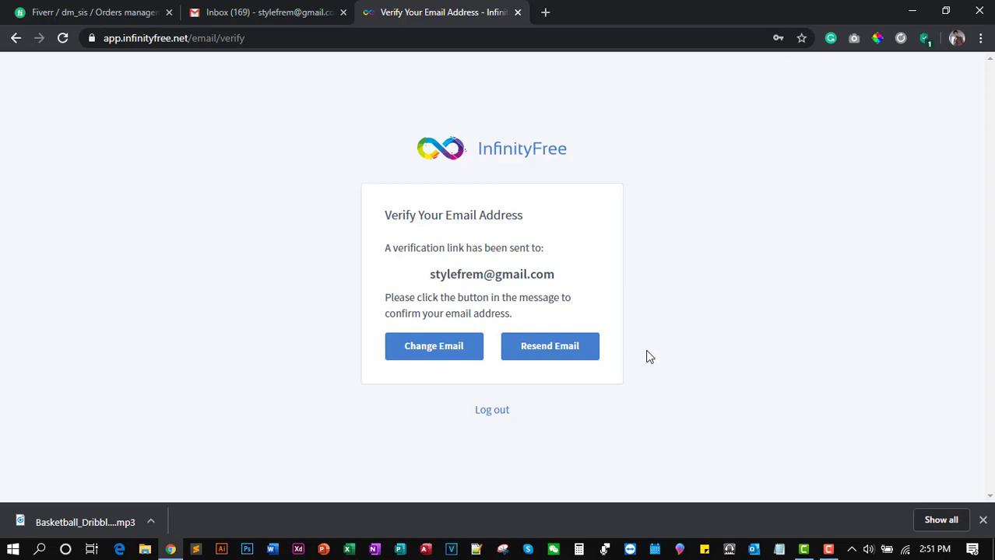
- In Gmail, open InfinityFree's 'Verify Email Address' message and use its verification button
click(258, 8)
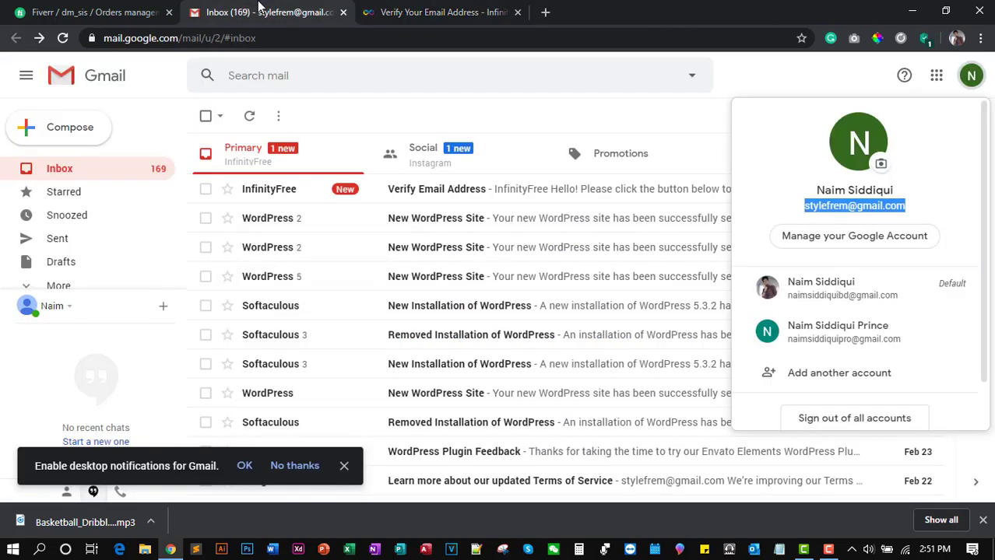
click(752, 80)
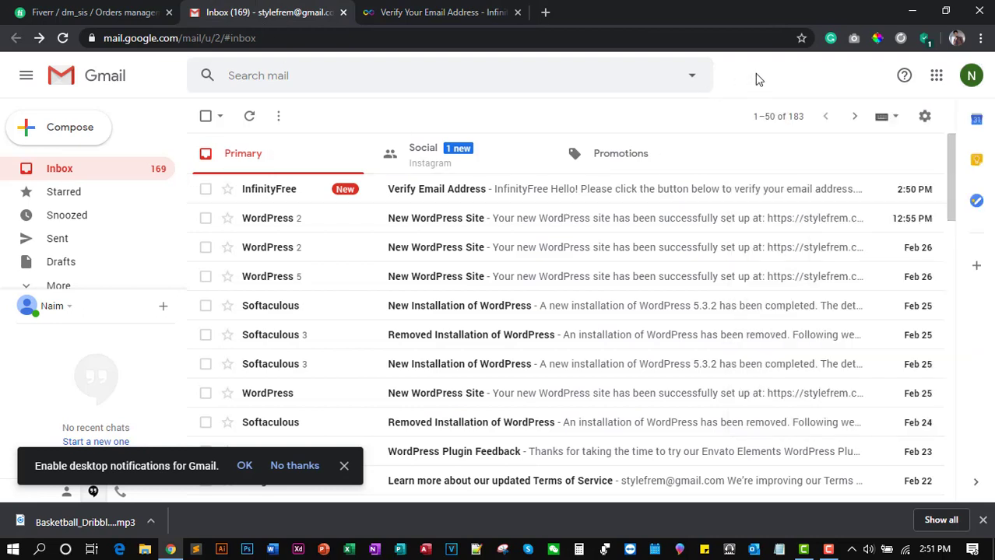
click(440, 198)
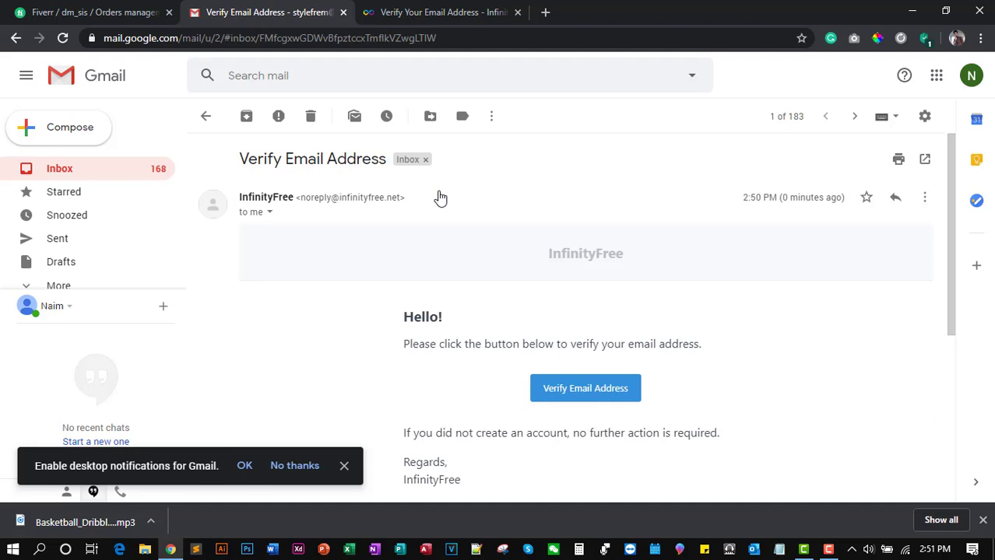
click(600, 397)
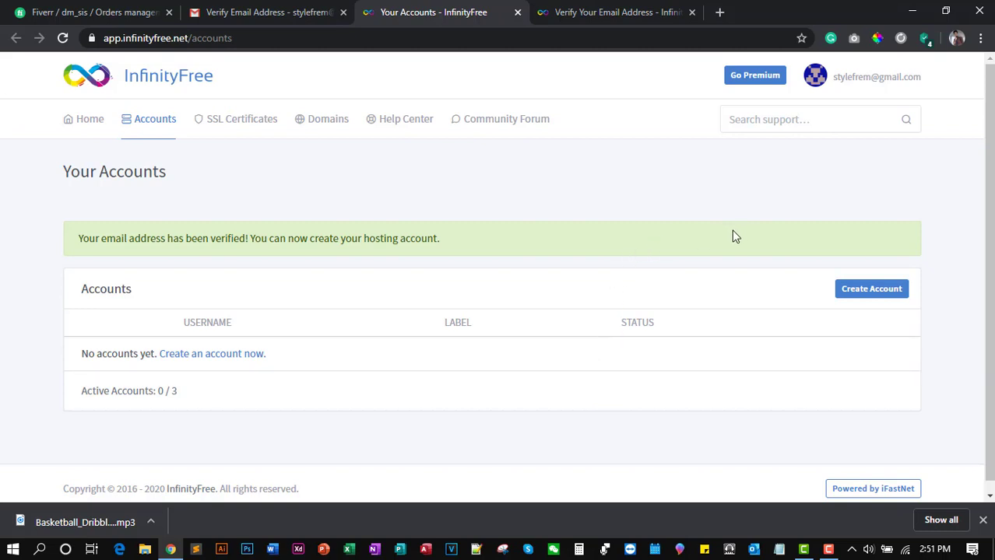
- Start a new hosting account, enter the chosen epizy.com subdomain name and check its availability
click(865, 294)
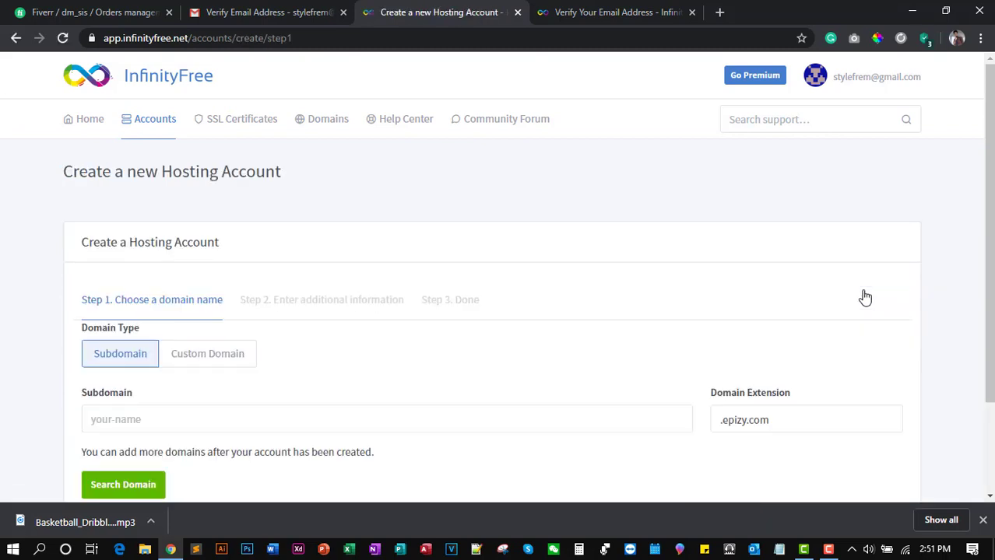
scroll(611, 223, down, 1)
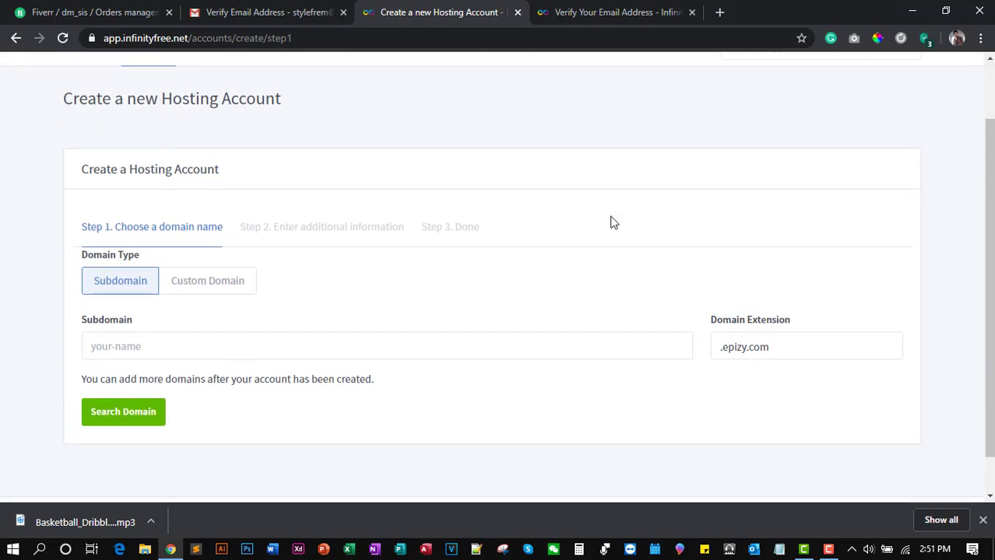
click(212, 355)
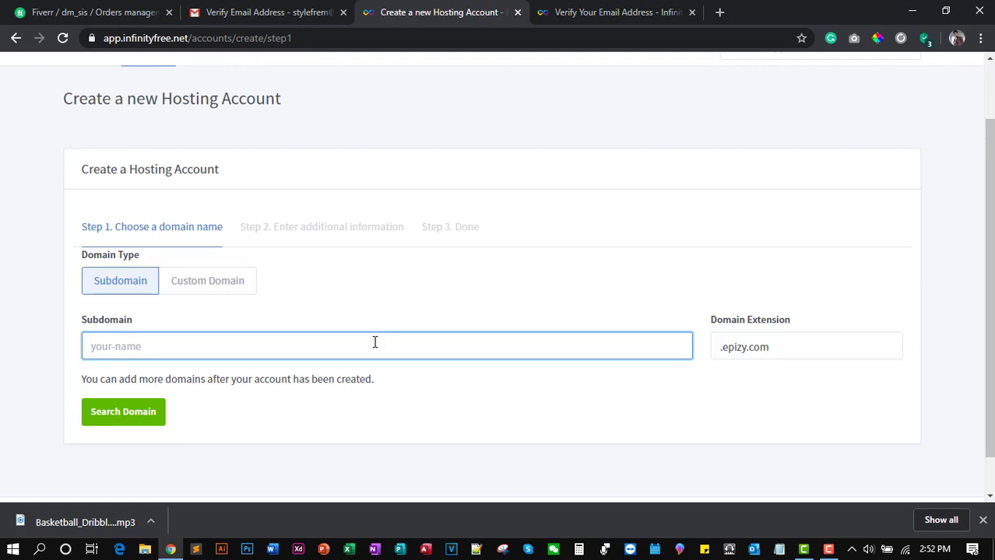
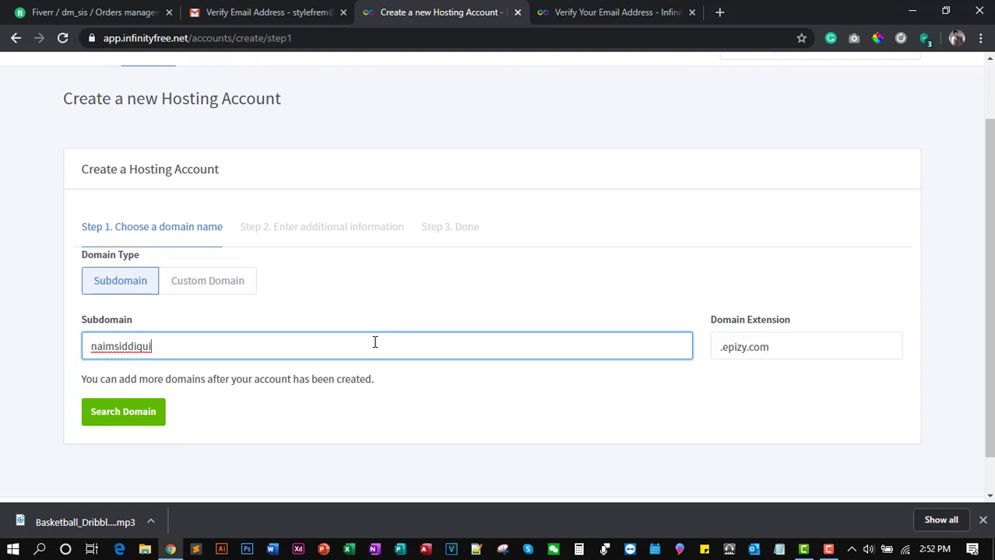
click(126, 417)
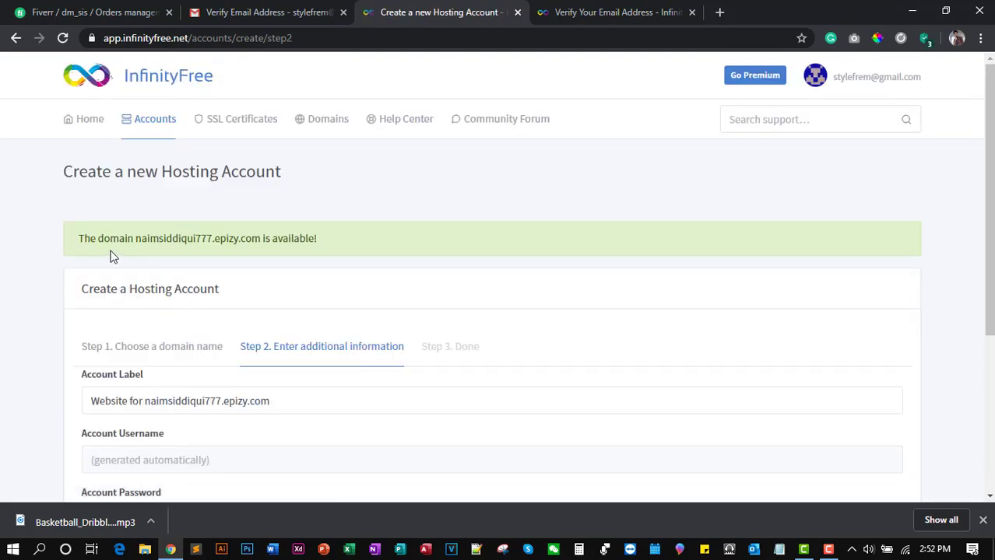
- Enter the hosting account password and tick the 'I'm not a robot' checkbox
scroll(755, 260, down, 1)
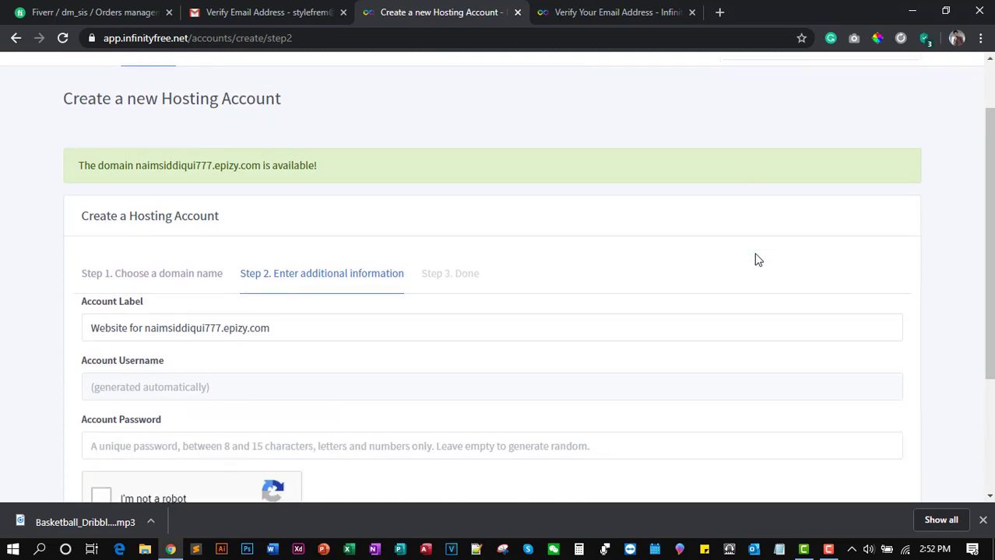
scroll(755, 259, down, 2)
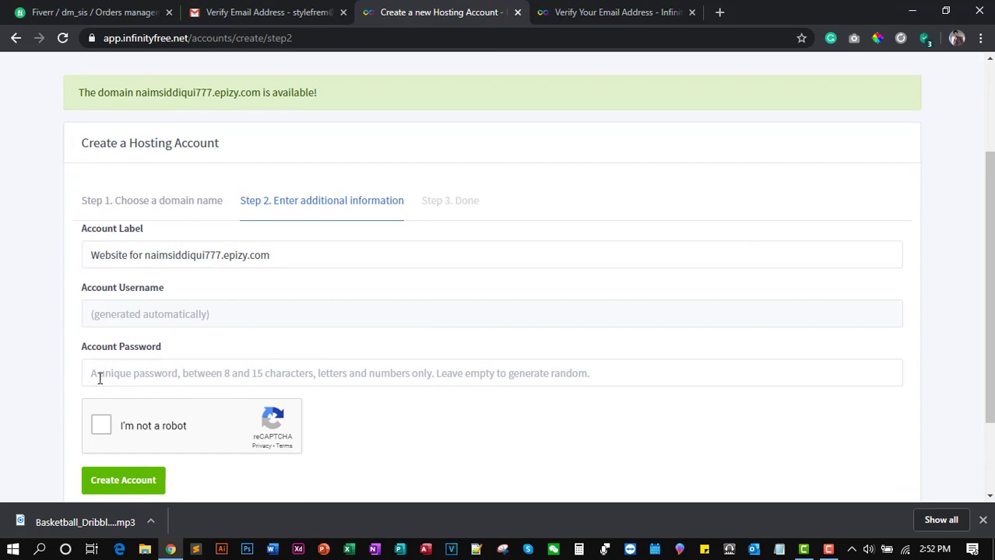
click(179, 375)
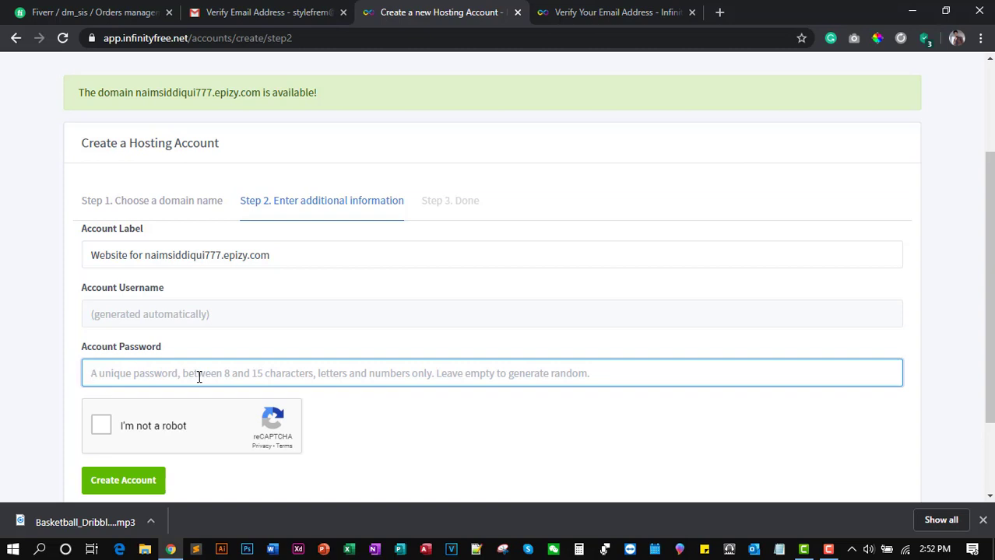
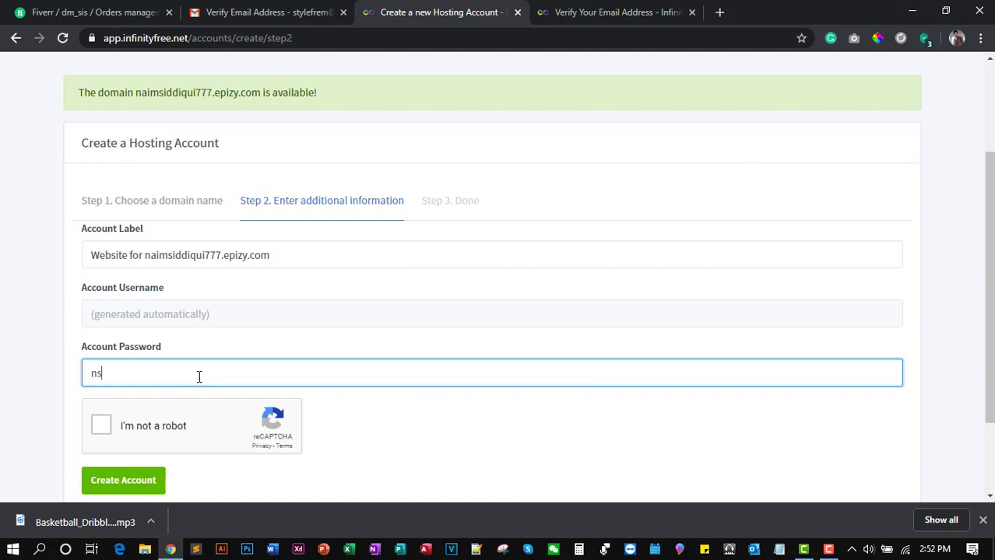
scroll(205, 365, down, 1)
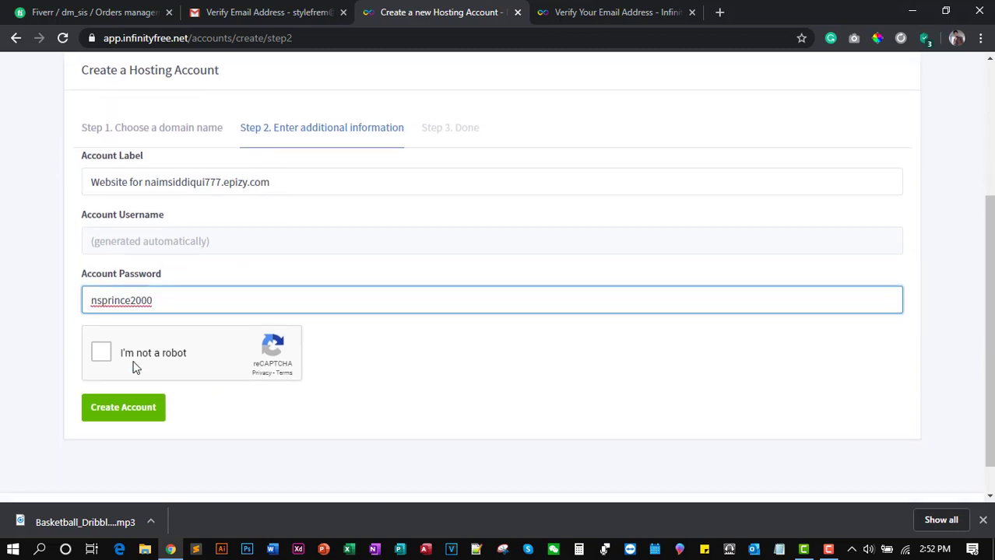
click(100, 354)
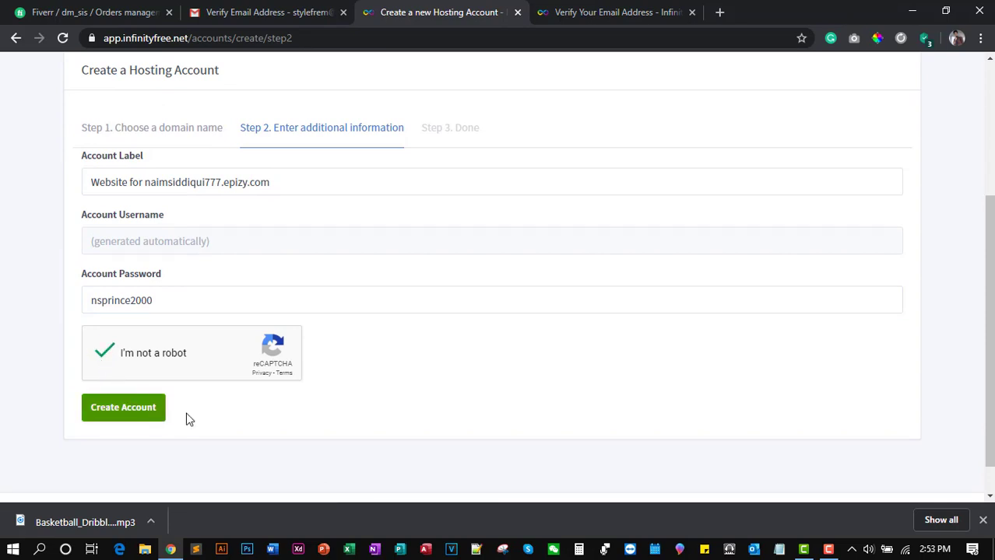
- Finish Step 2 with Create Account to reach the Step 3 Done confirmation
click(127, 412)
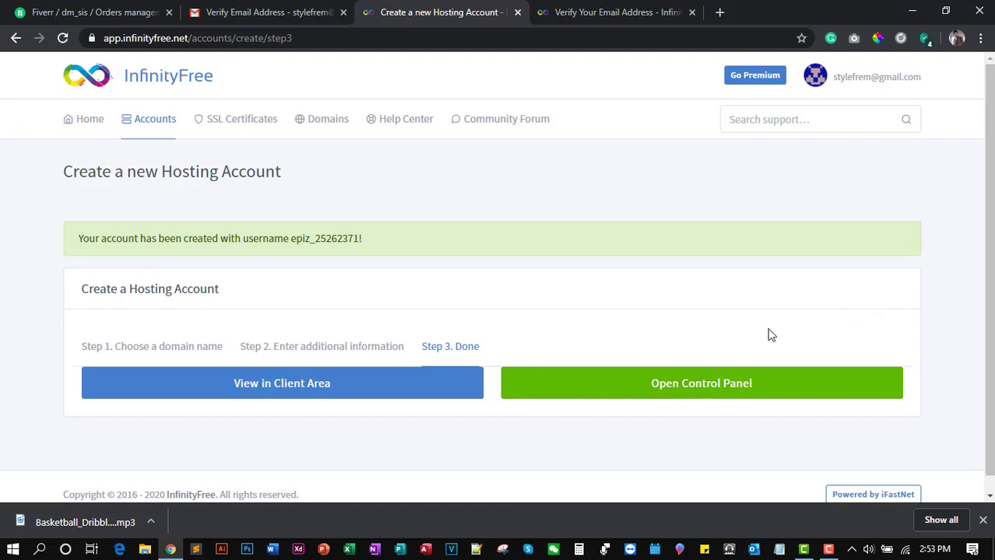
click(708, 391)
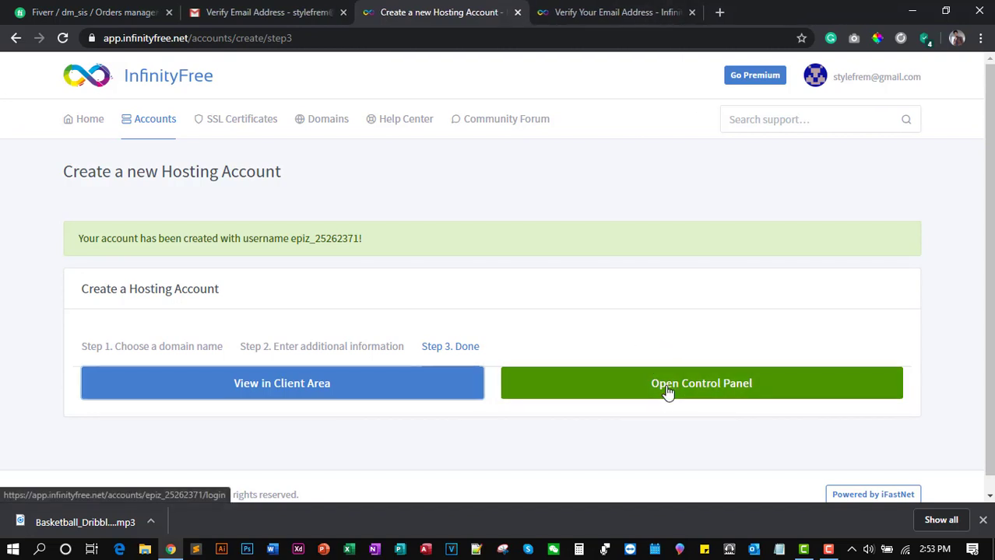
- Open the account's Control Panel link in a new tab and switch to it
right_click(667, 387)
click(710, 399)
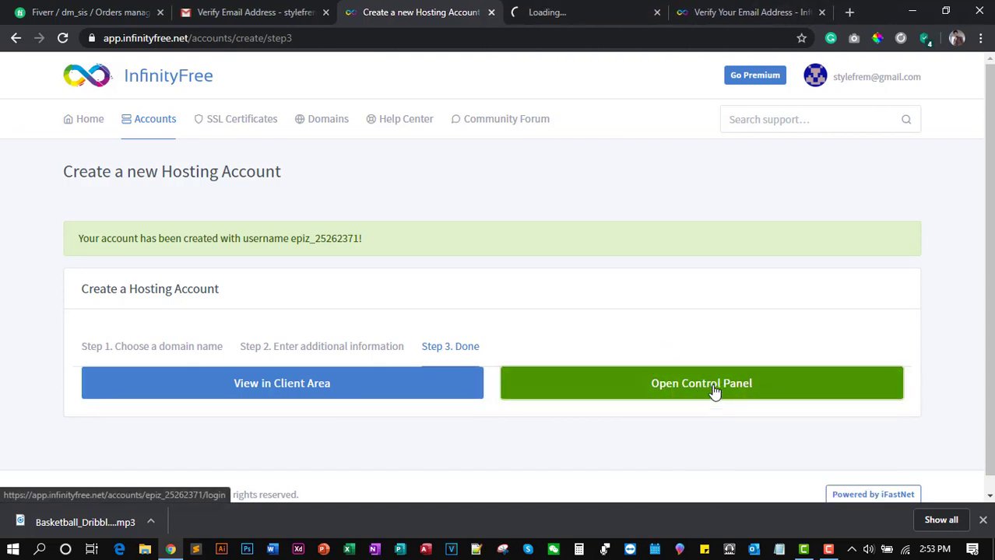
click(598, 6)
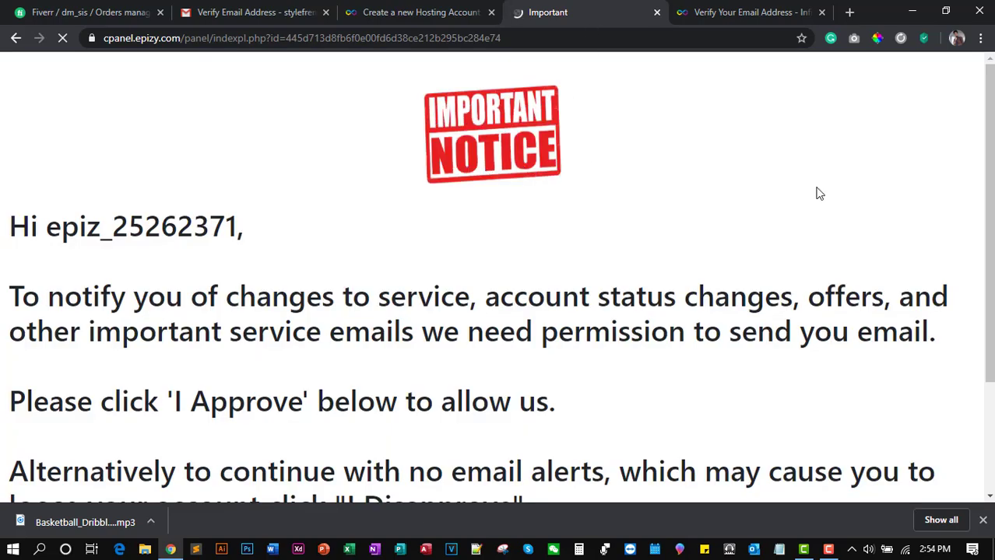
- Approve the Important Notice about service e-mails to load the control panel dashboard
scroll(864, 299, down, 2)
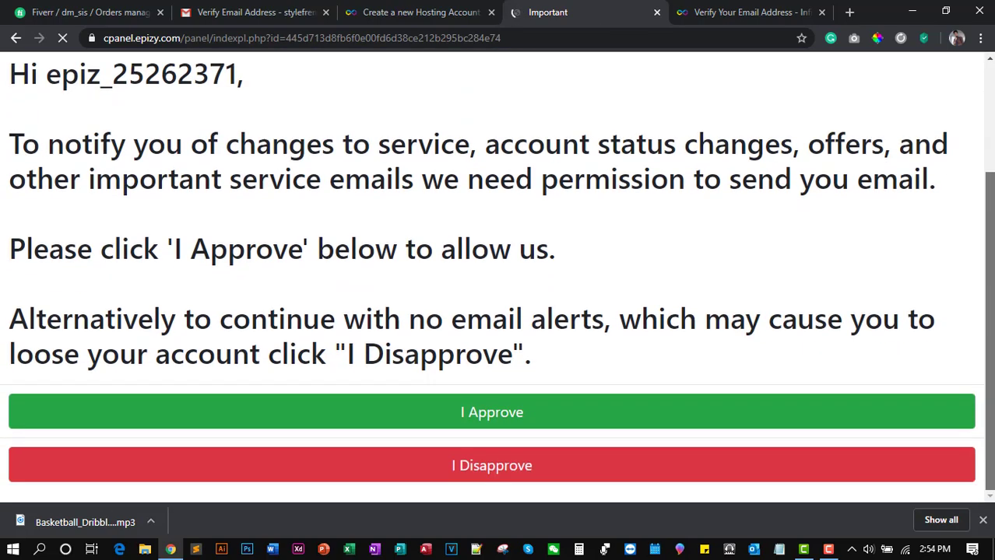
click(506, 416)
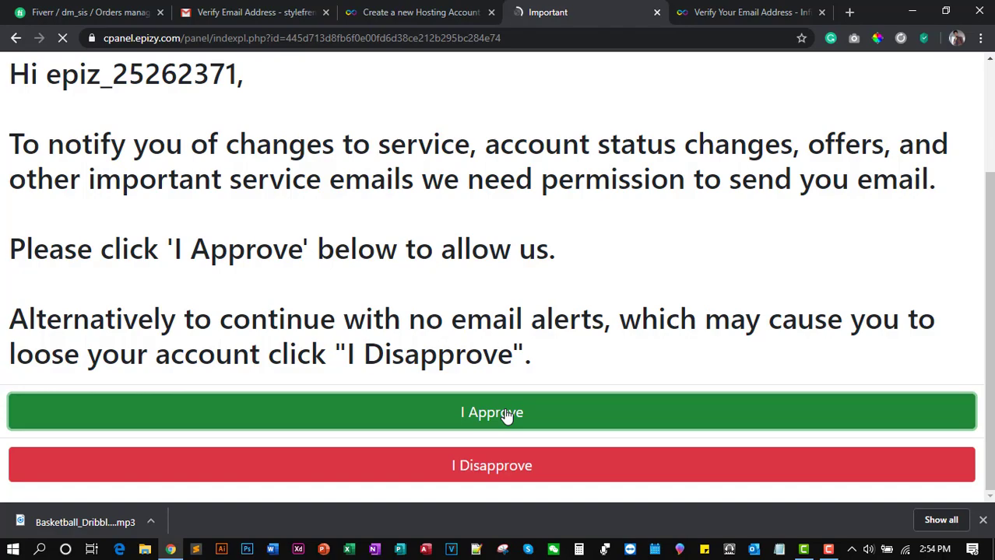
scroll(506, 416, down, 4)
scroll(505, 417, up, 6)
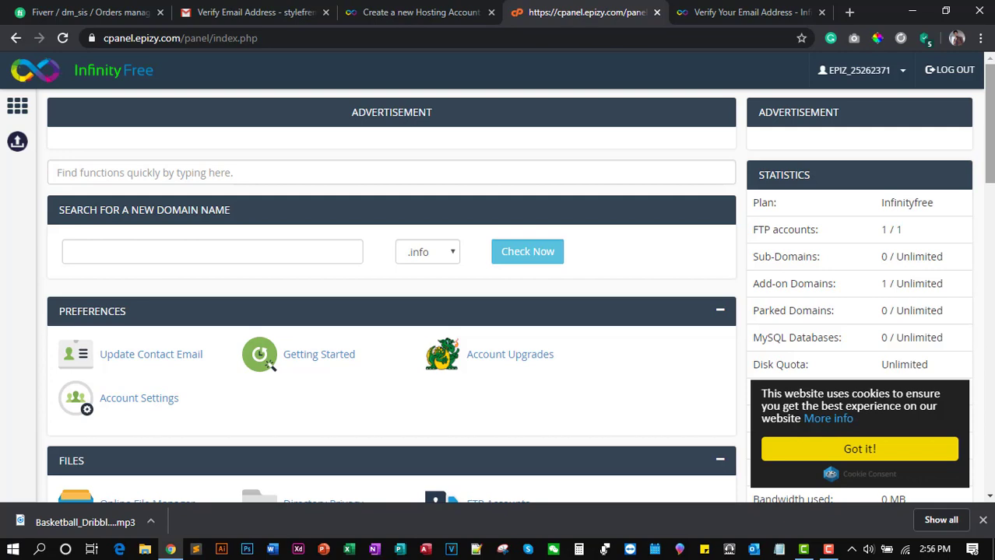
- Search the control panel functions for 'softa' and launch Softaculous Apps Installer
scroll(390, 296, down, 10)
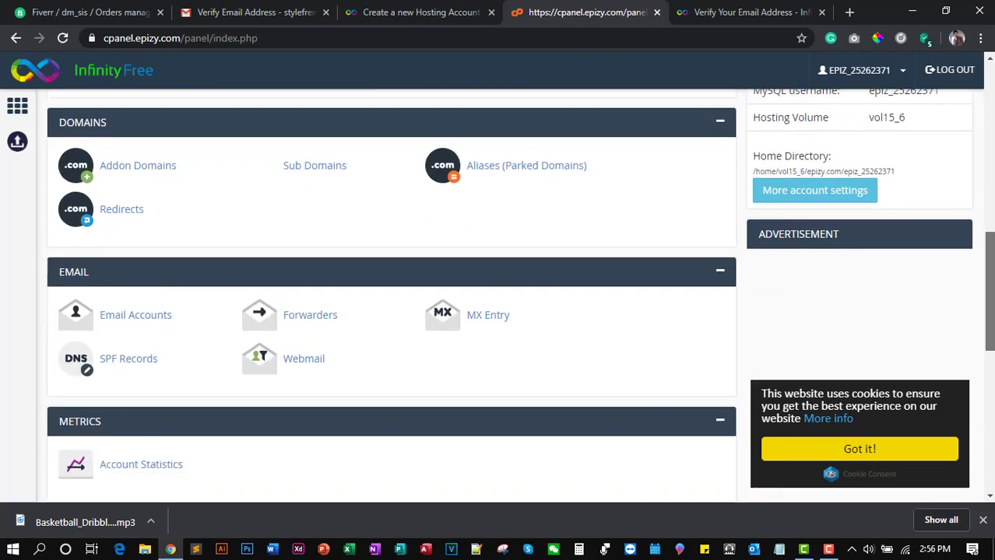
scroll(389, 296, down, 5)
key(Home)
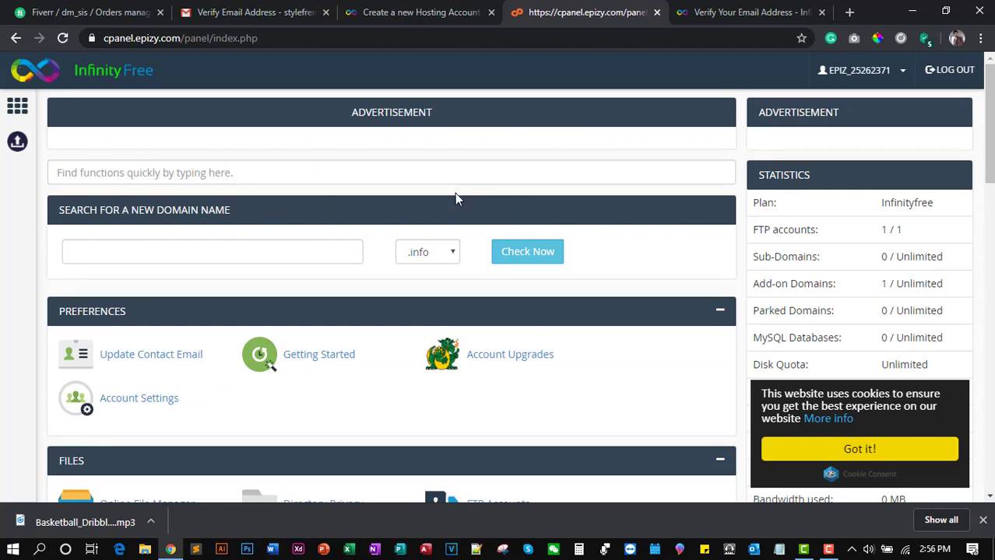
click(419, 169)
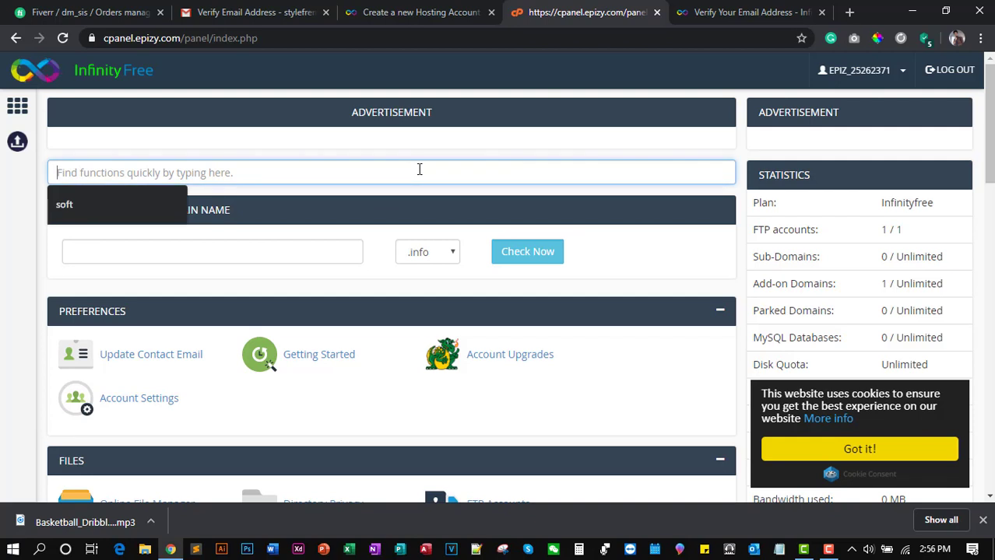
text(soft)
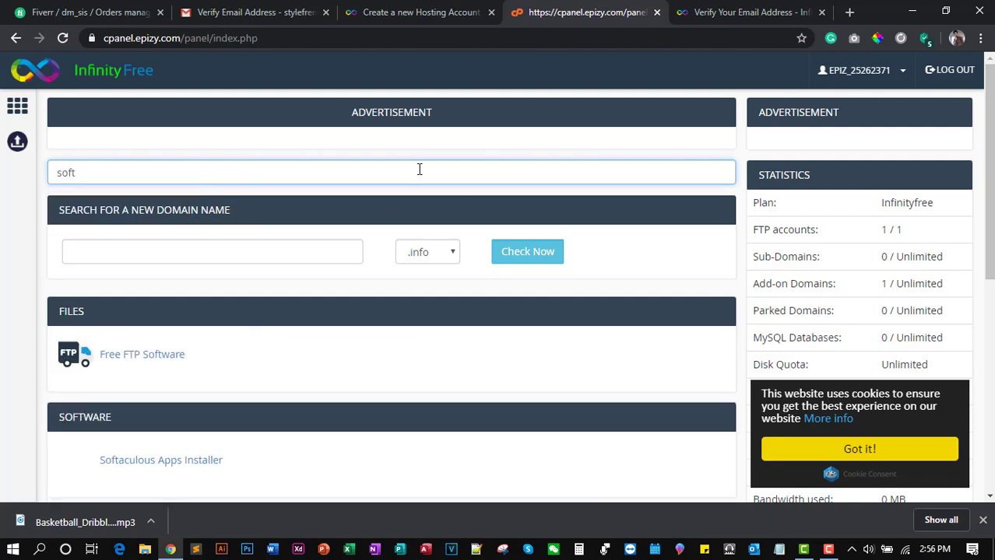
text(a)
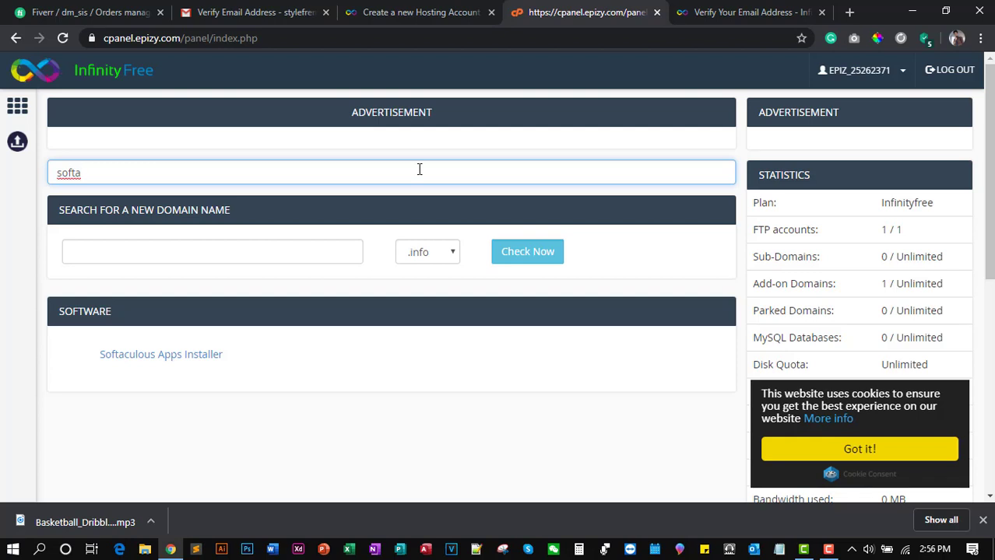
click(183, 361)
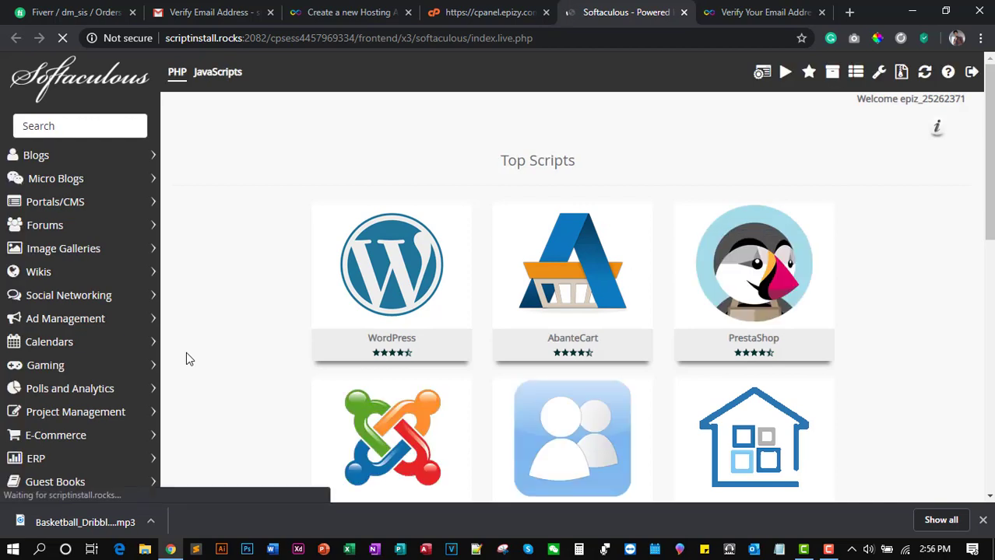
- Launch the WordPress installer from the Top Scripts list in Softaculous
mouse_move(327, 305)
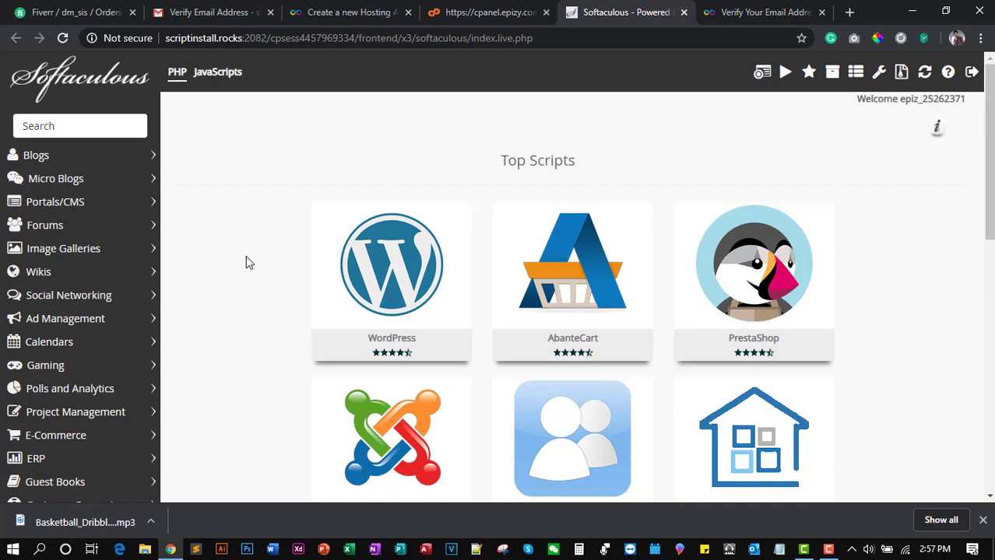
mouse_move(370, 304)
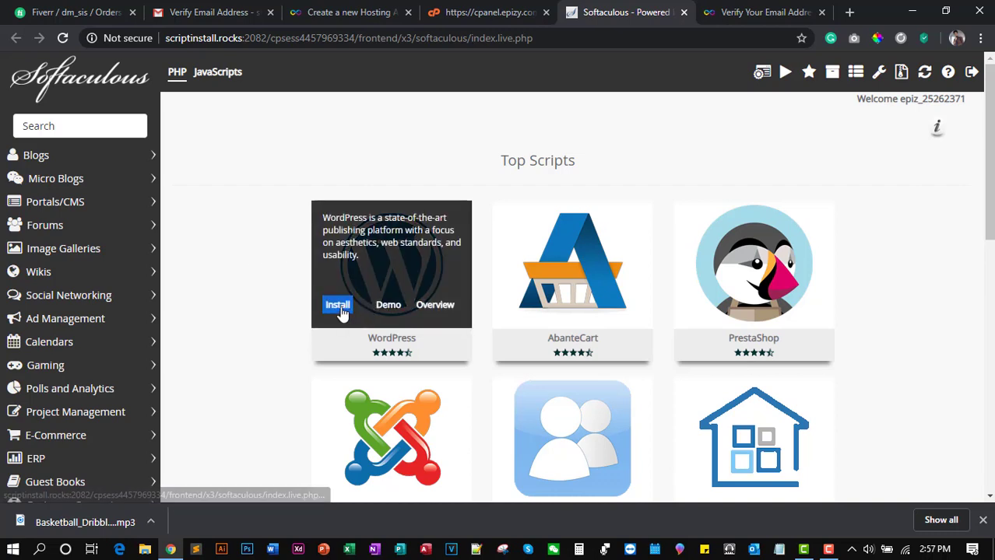
click(340, 309)
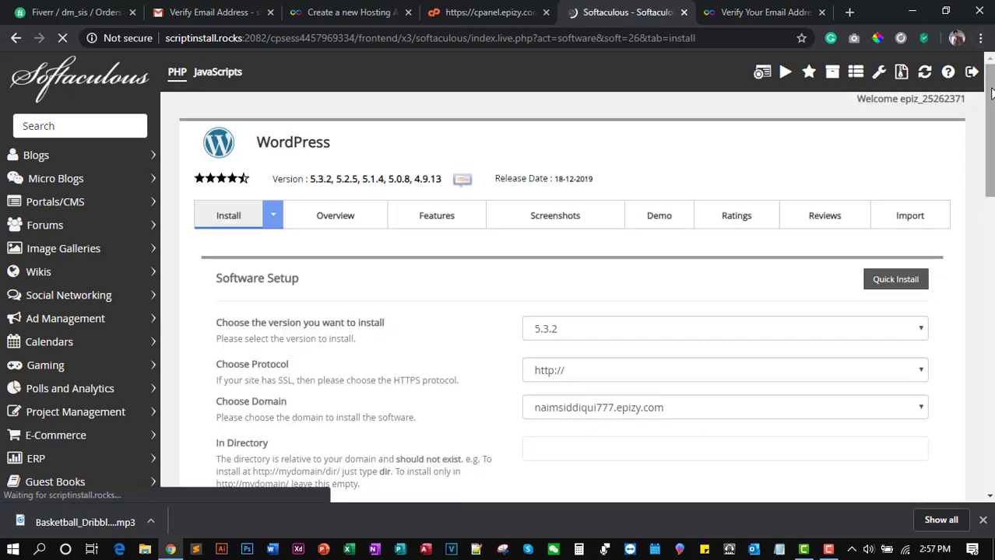
scroll(990, 93, down, 2)
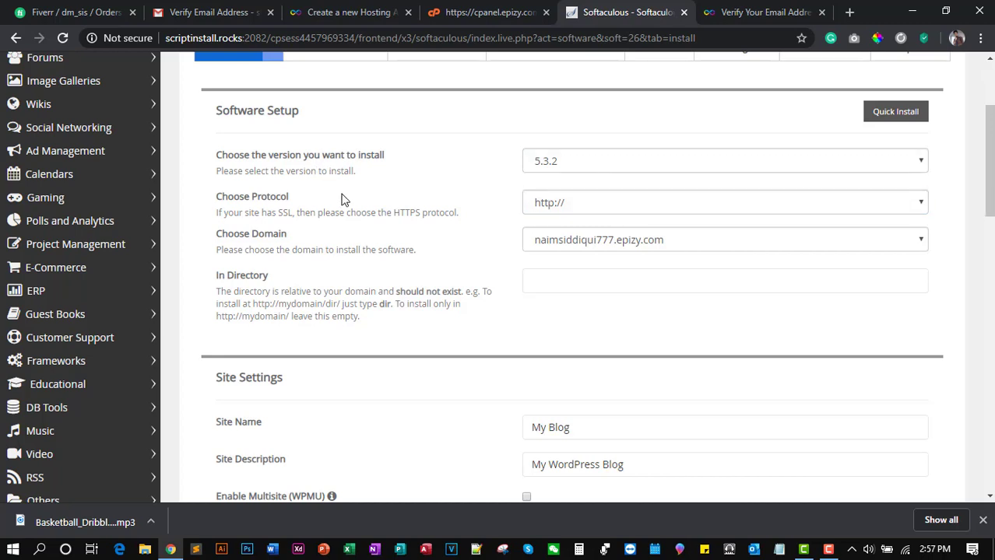
click(612, 205)
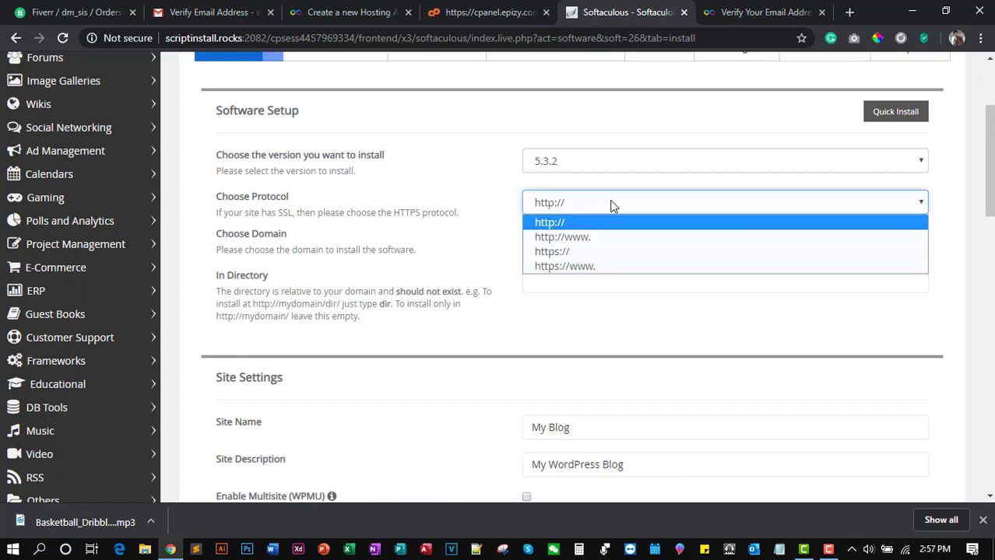
click(575, 224)
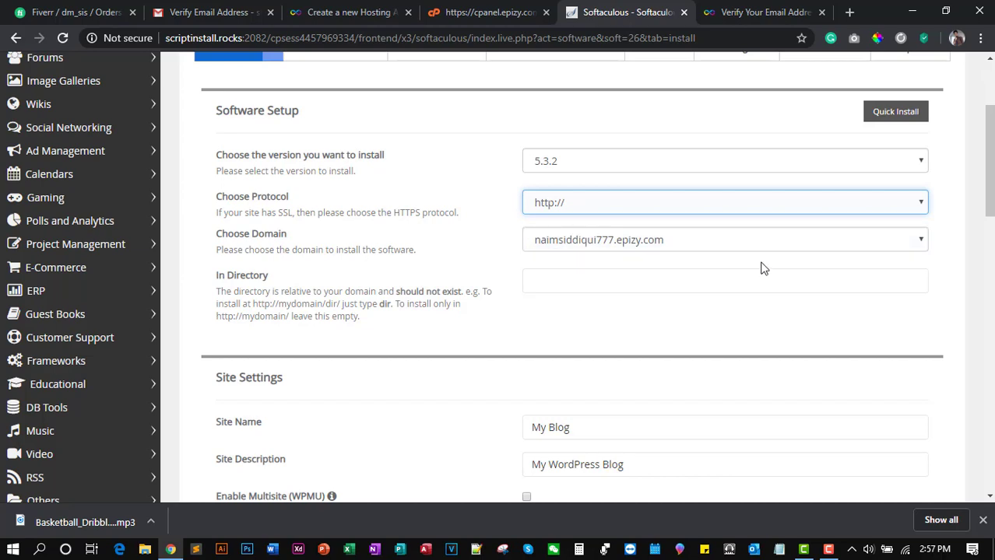
- Replace the My Blog site name with the owner's full name and the description with 'Web Developer'
scroll(763, 268, down, 4)
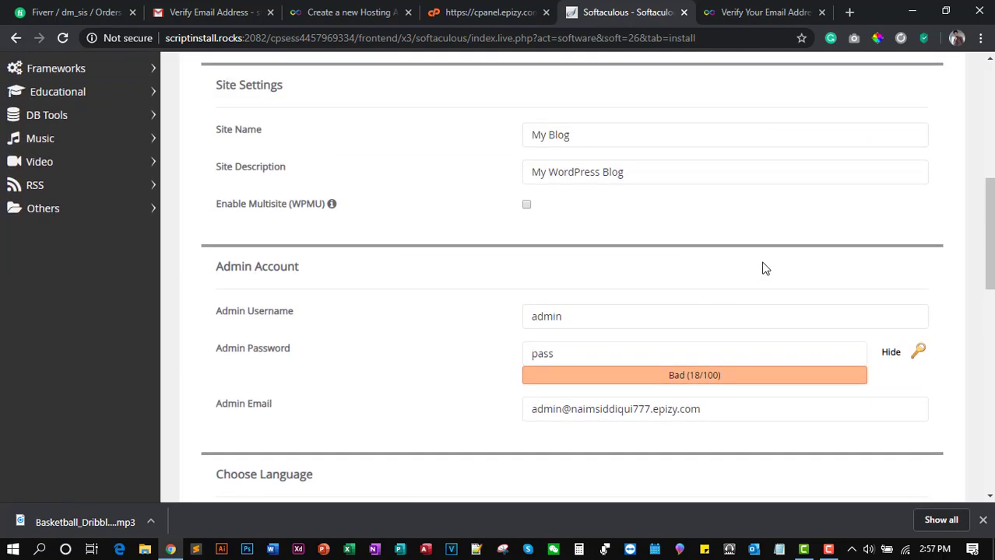
scroll(762, 269, up, 1)
click(640, 211)
drag(640, 211, 508, 212)
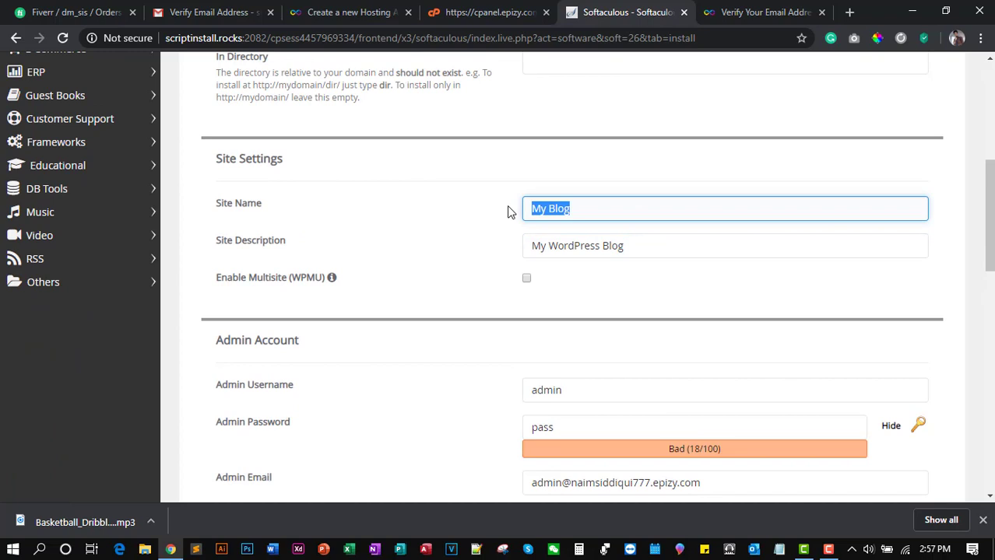
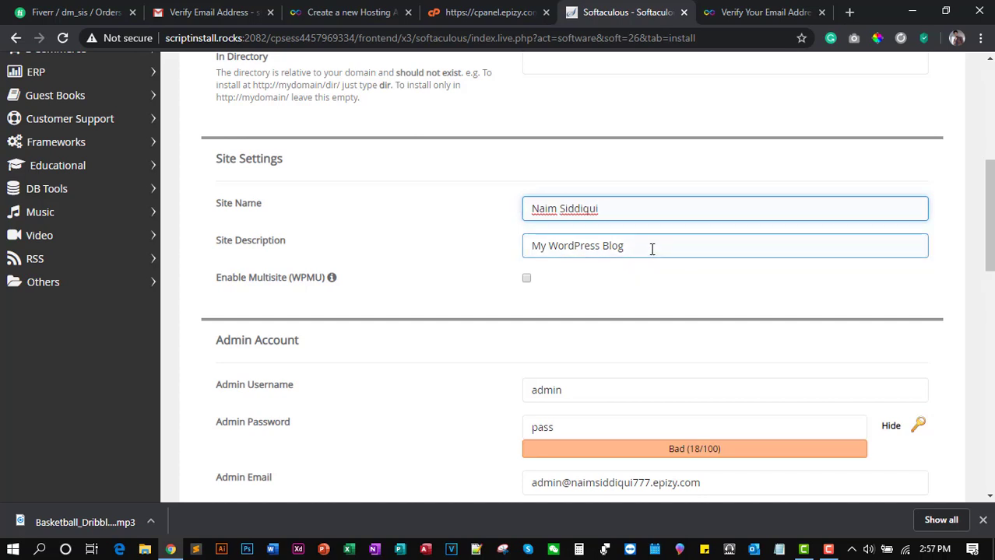
drag(651, 249, 405, 255)
text(We)
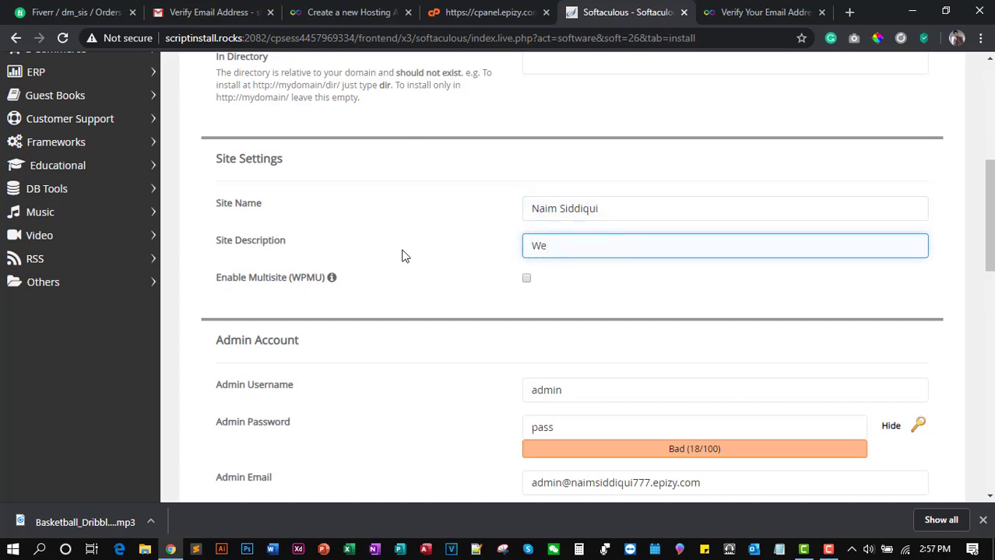
text(b Developer)
- Set a custom admin username and a new admin password with a capitalised first letter
scroll(402, 256, down, 1)
click(577, 318)
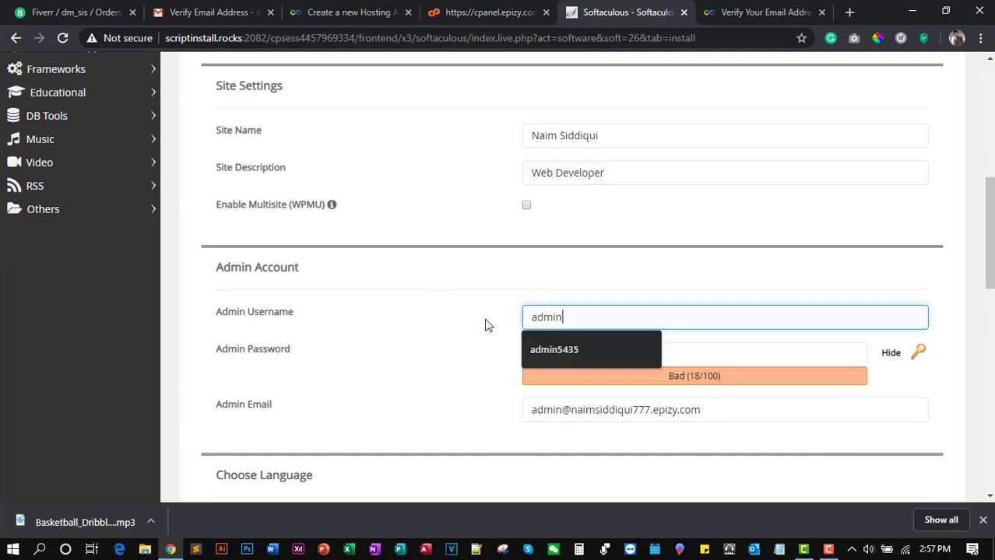
key(ctrl+a)
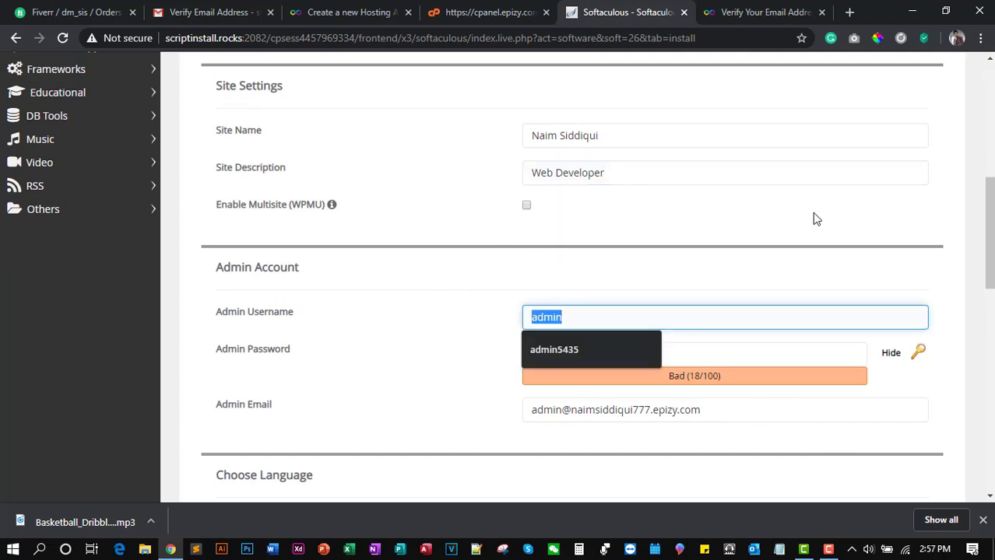
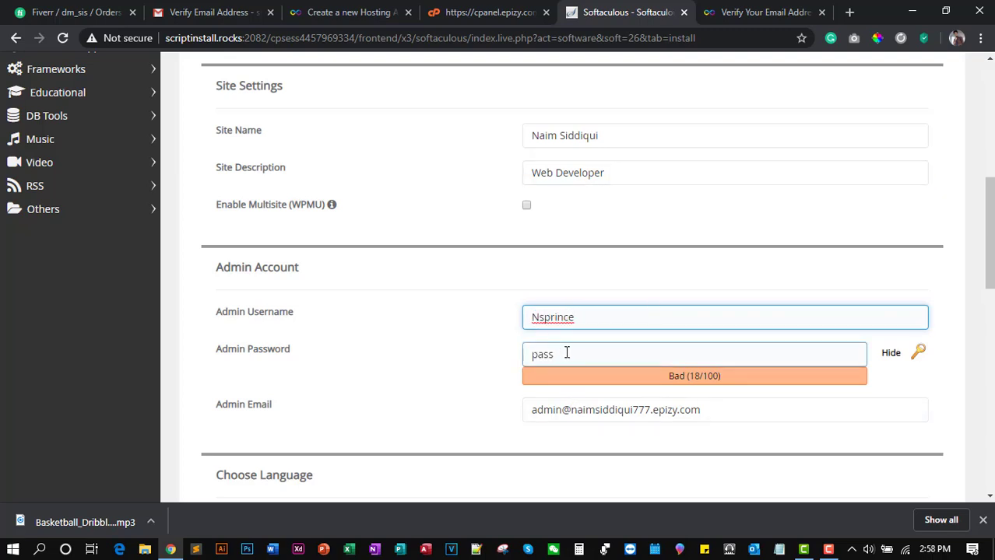
key(Tab)
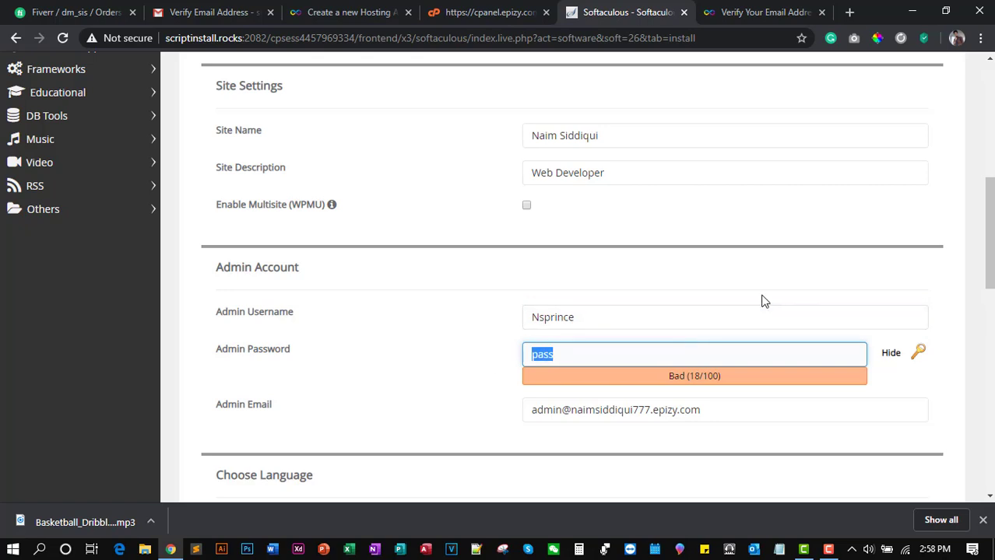
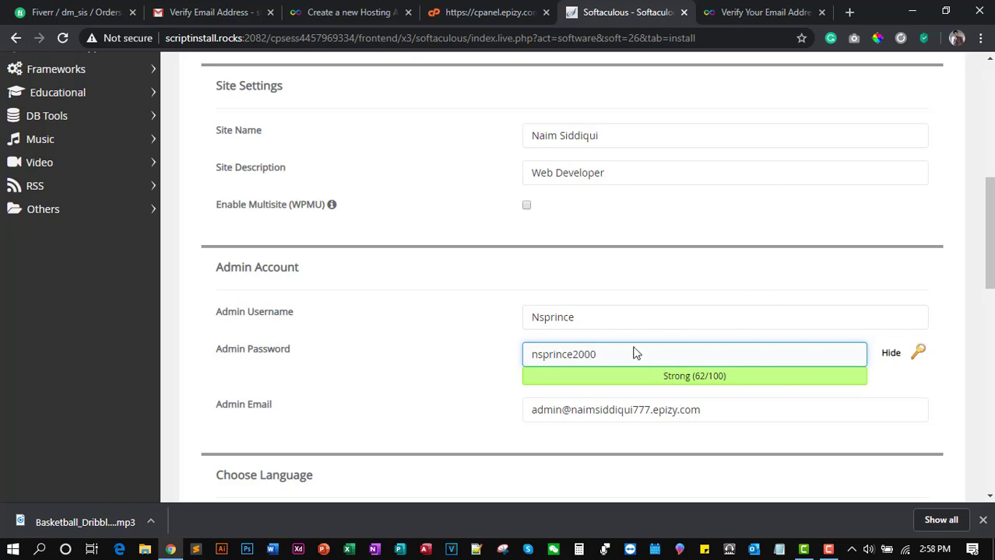
click(635, 351)
drag(536, 355, 508, 357)
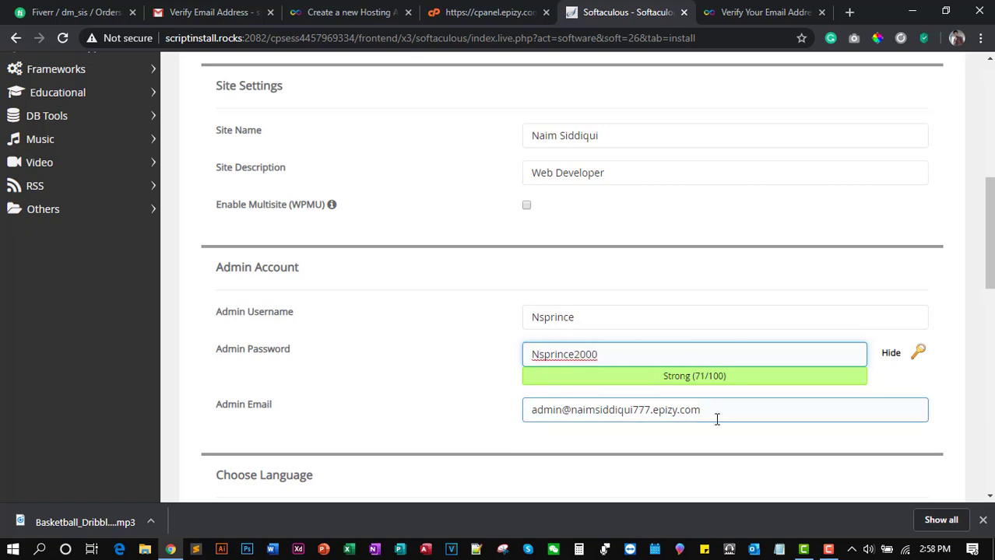
- Replace the default admin e-mail with a personal Gmail address
drag(739, 412, 458, 398)
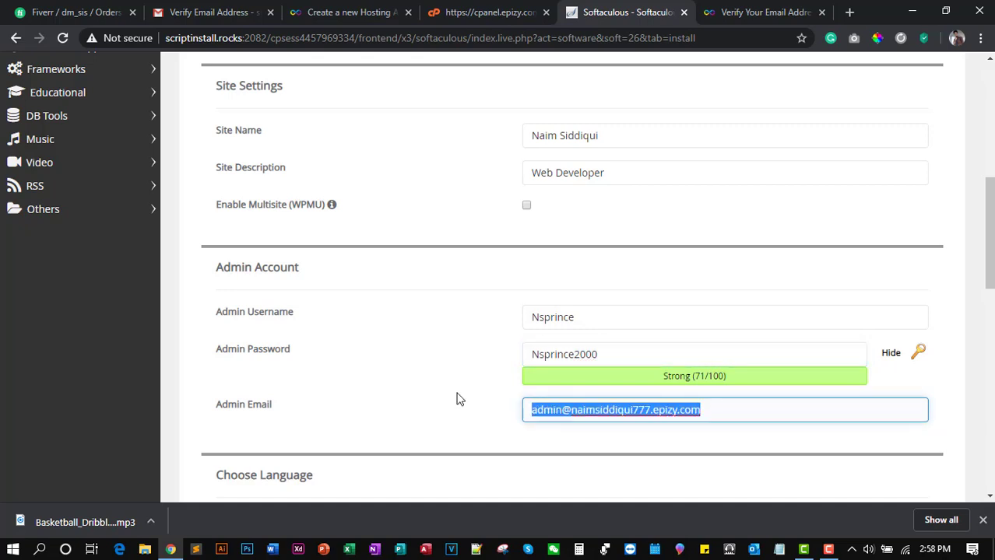
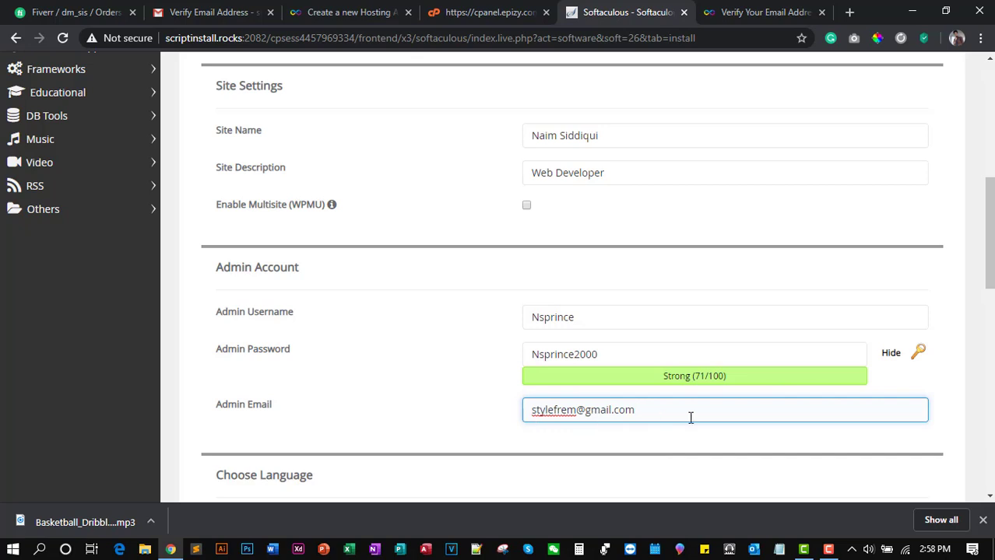
drag(686, 413, 497, 422)
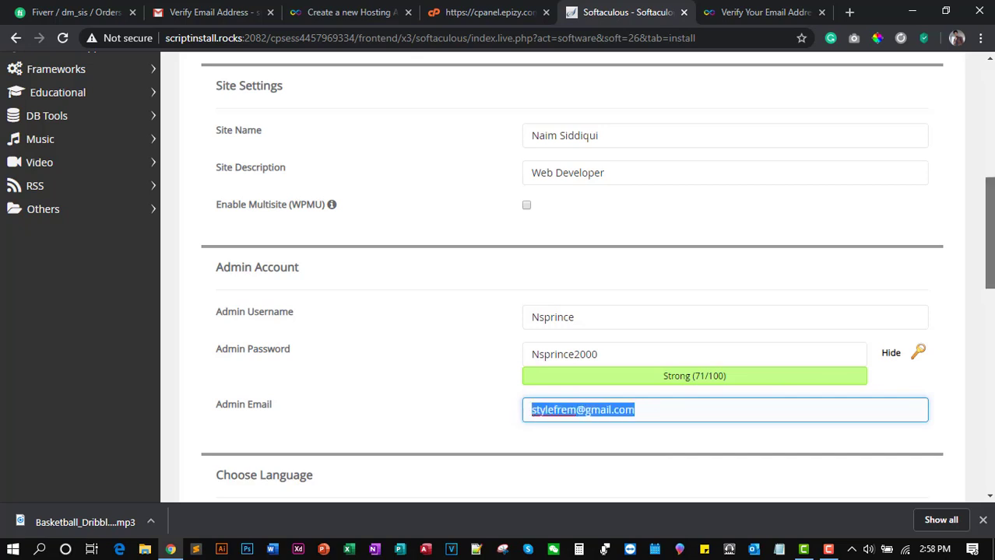
- Skip the optional theme and install WordPress on the epizy.com subdomain
scroll(498, 276, down, 8)
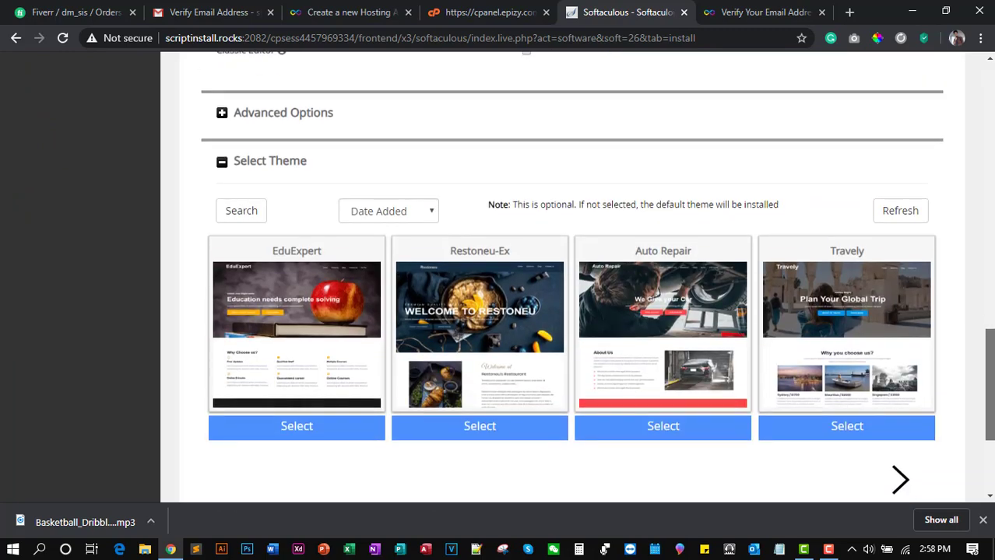
scroll(572, 276, down, 3)
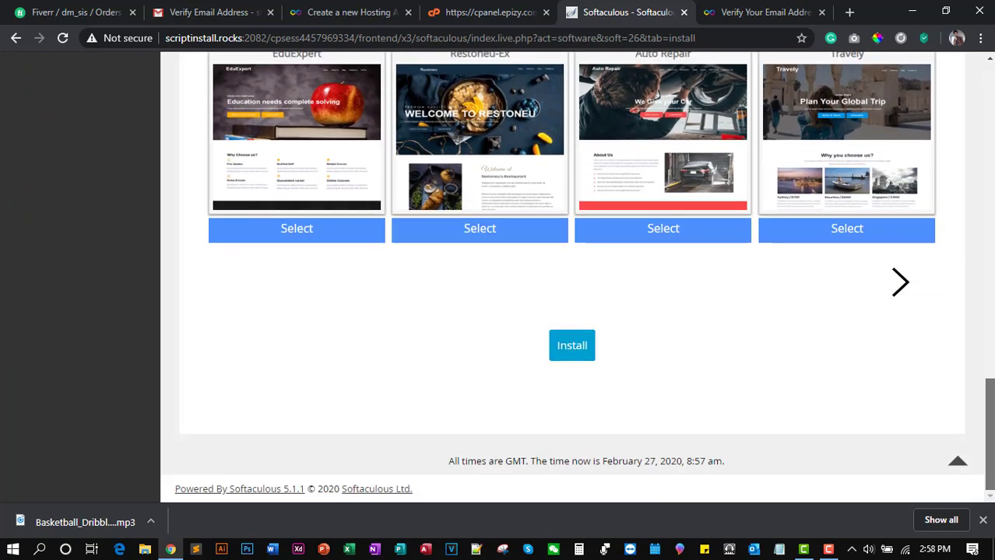
scroll(572, 276, up, 10)
scroll(572, 276, down, 10)
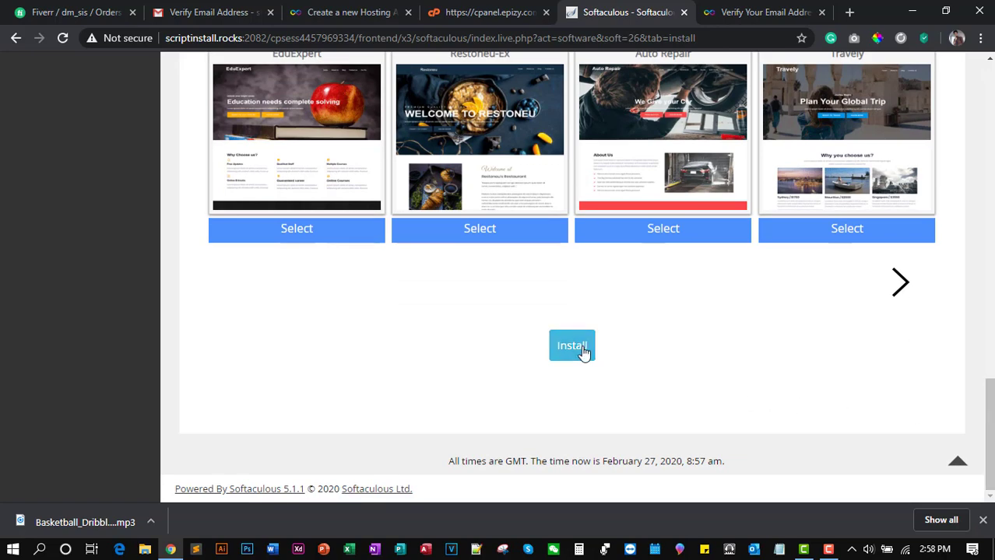
click(572, 347)
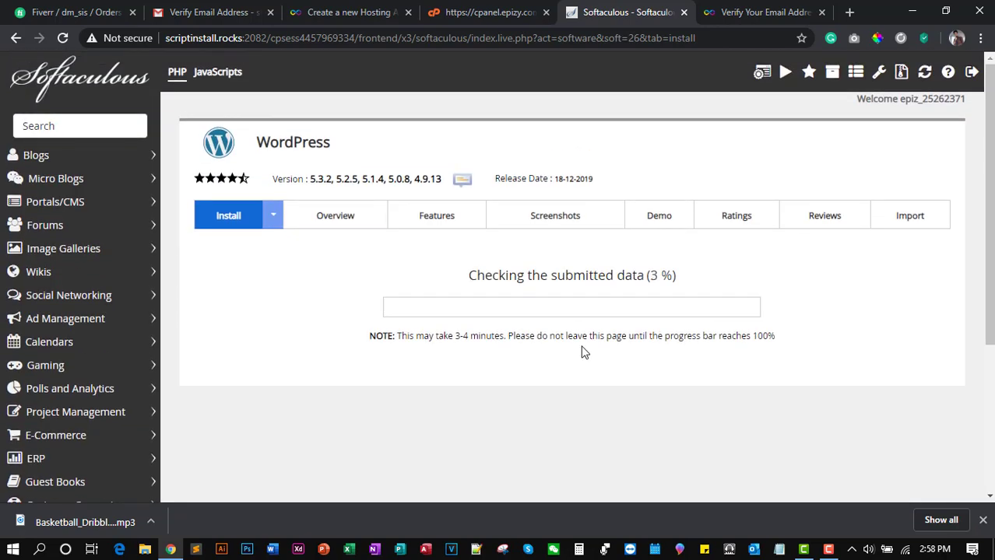